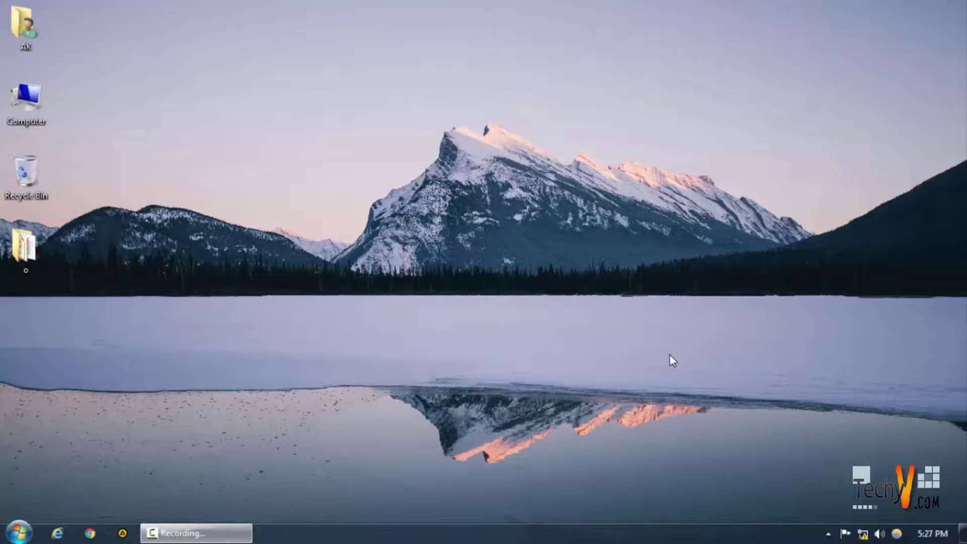
# Step: Launch Adobe Photoshop CC 2015 from the Start menu's All Programs list
pyautogui.click(19, 532)
pyautogui.click(53, 476)
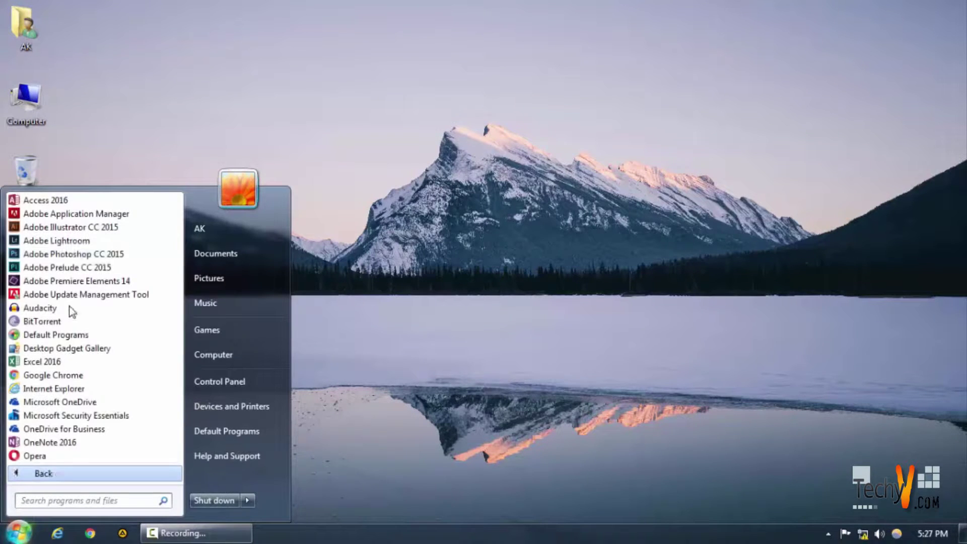
pyautogui.click(376, 259)
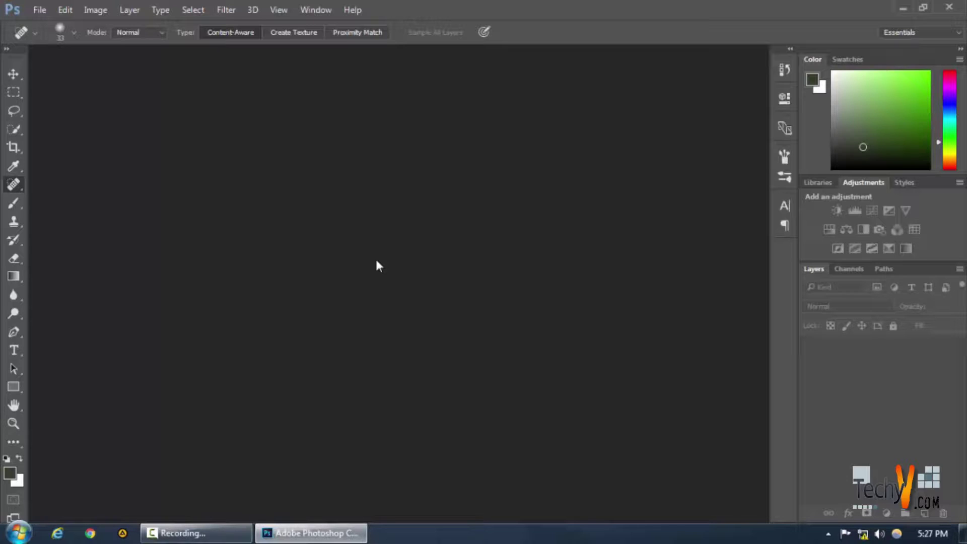
# Step: Open the seated portrait JPG from the img folder on drive E via File > Open
pyautogui.click(228, 16)
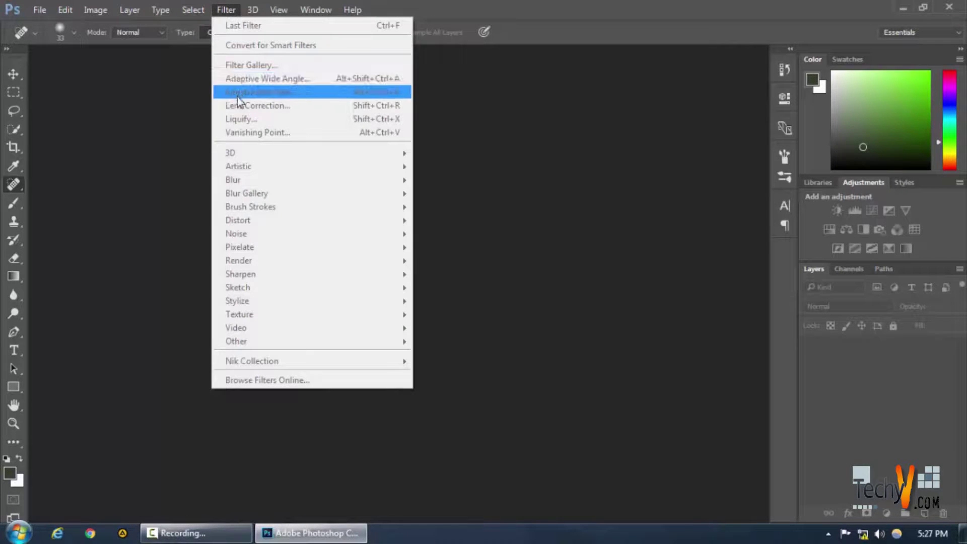
pyautogui.click(34, 18)
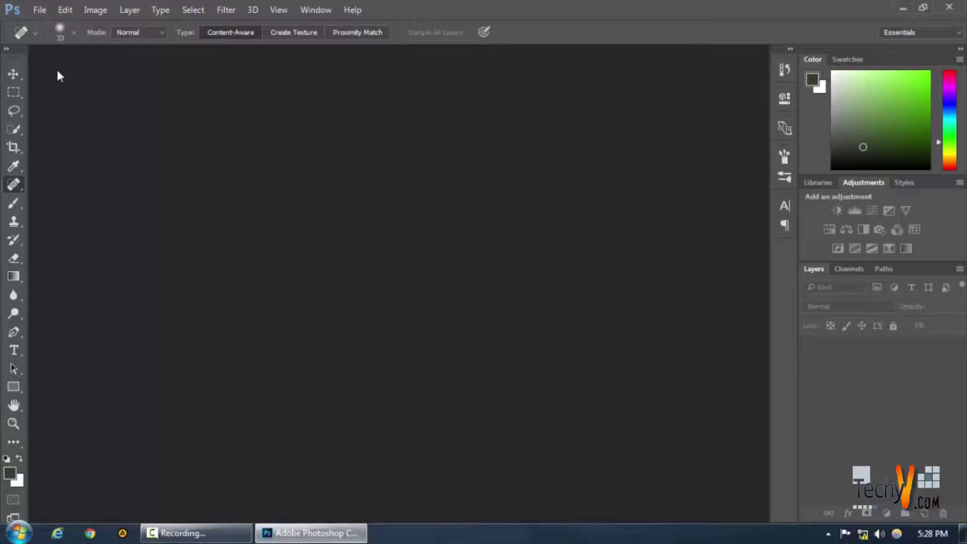
pyautogui.click(49, 7)
pyautogui.click(50, 43)
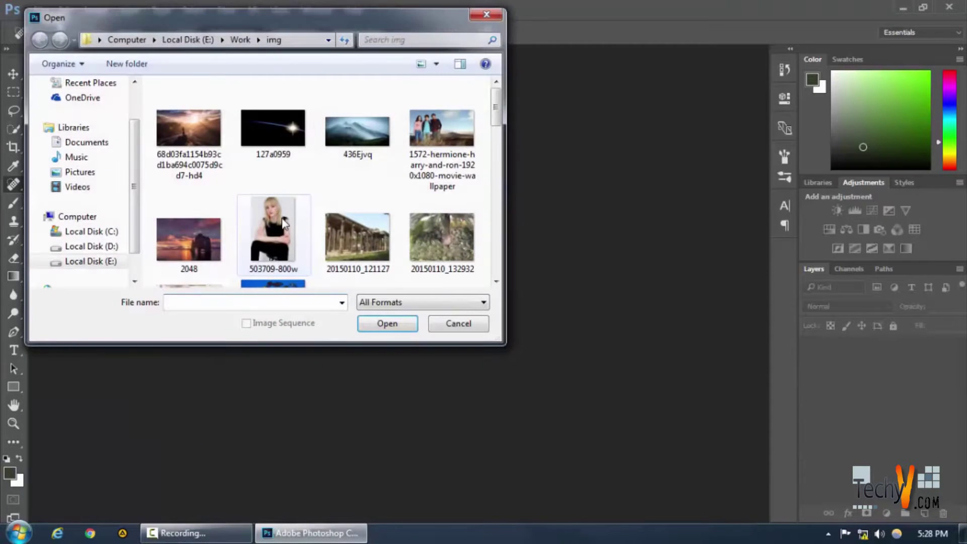
pyautogui.scroll(-1, 336, 192)
pyautogui.scroll(-3, 336, 191)
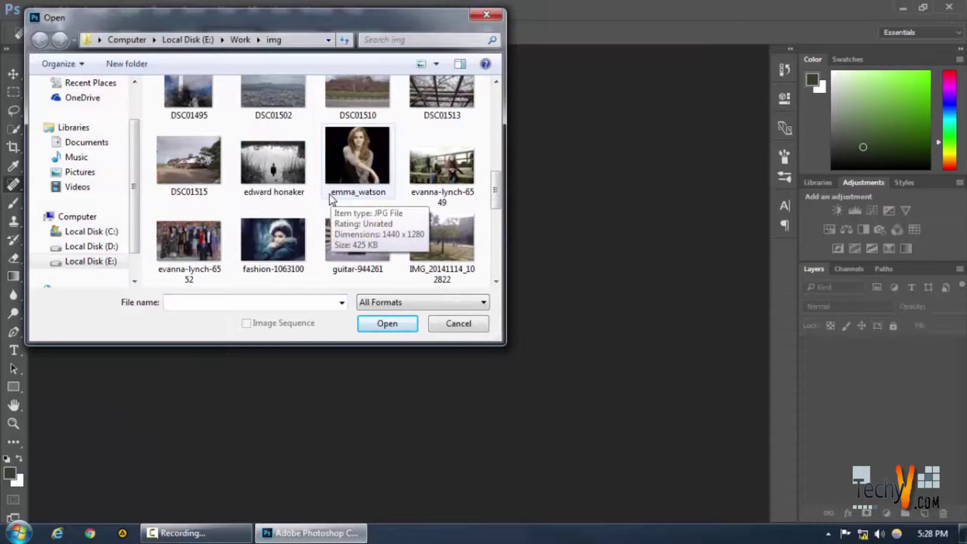
pyautogui.scroll(-2, 336, 202)
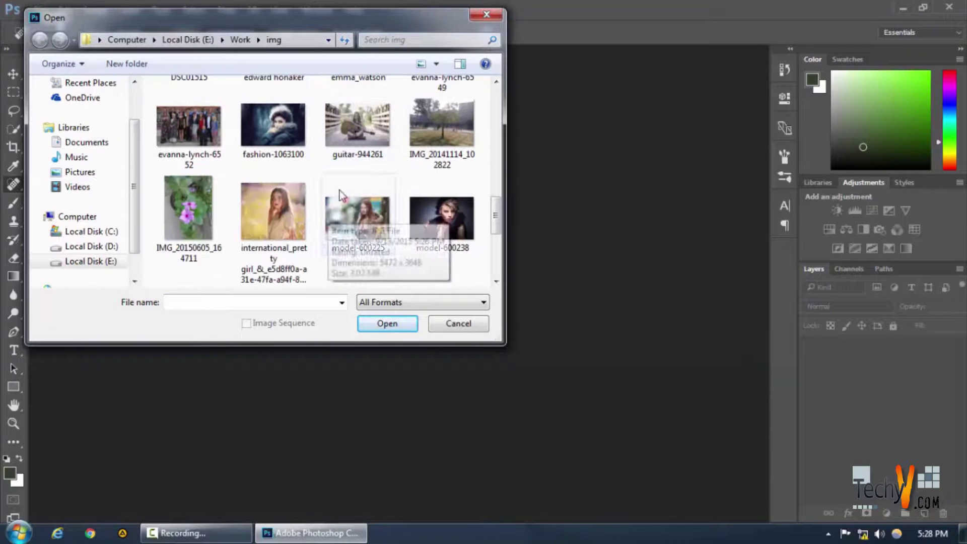
pyautogui.scroll(1, 349, 179)
pyautogui.click(368, 107)
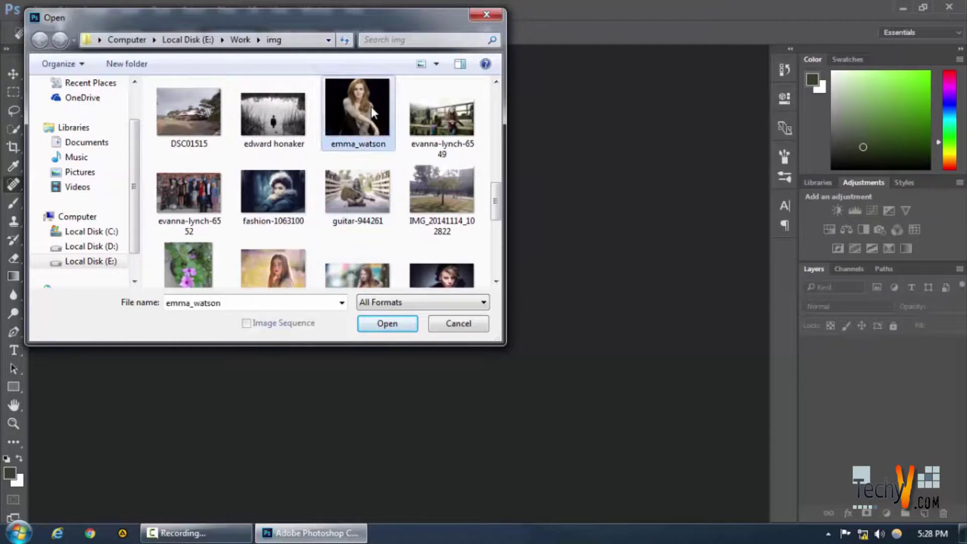
pyautogui.click(361, 323)
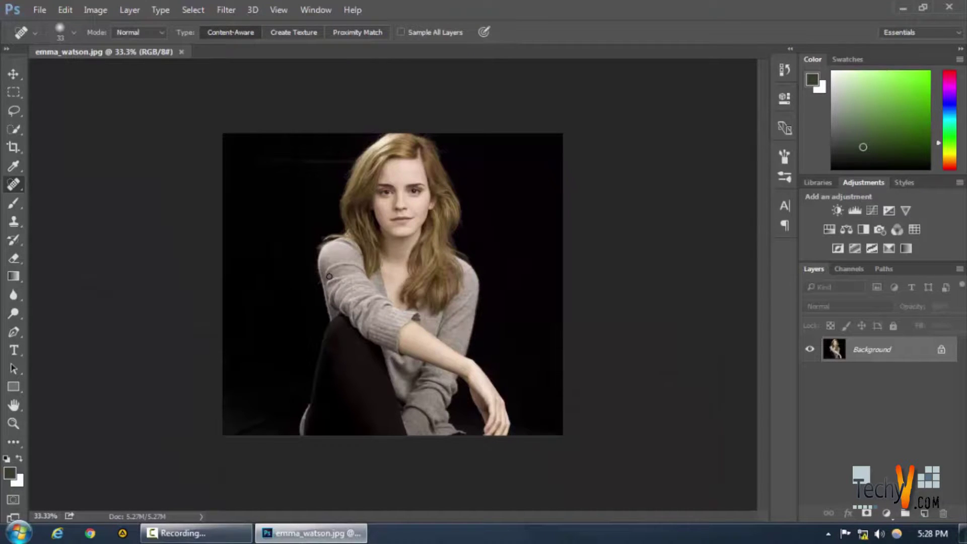
# Step: Unlock the Background into Layer 0, select it, and toggle its visibility off and on
pyautogui.click(50, 9)
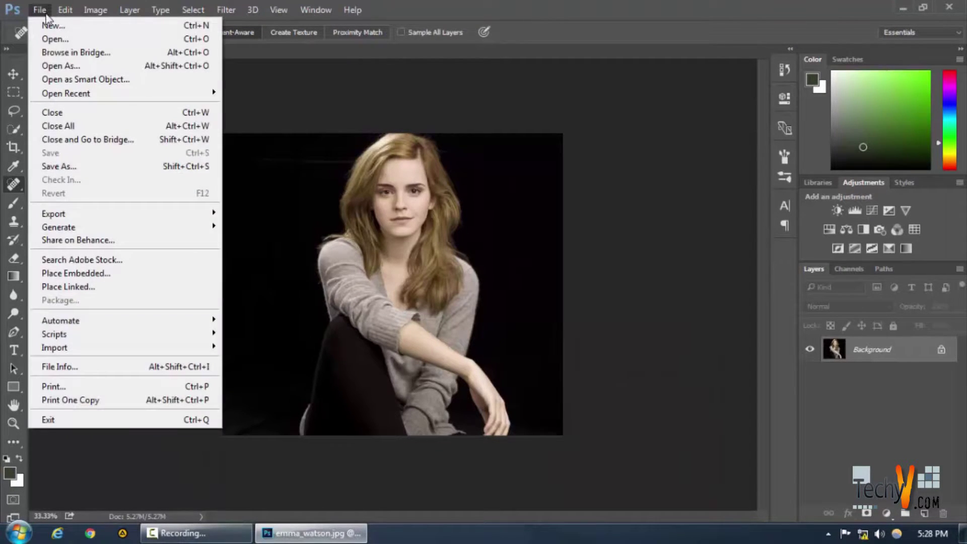
pyautogui.click(305, 81)
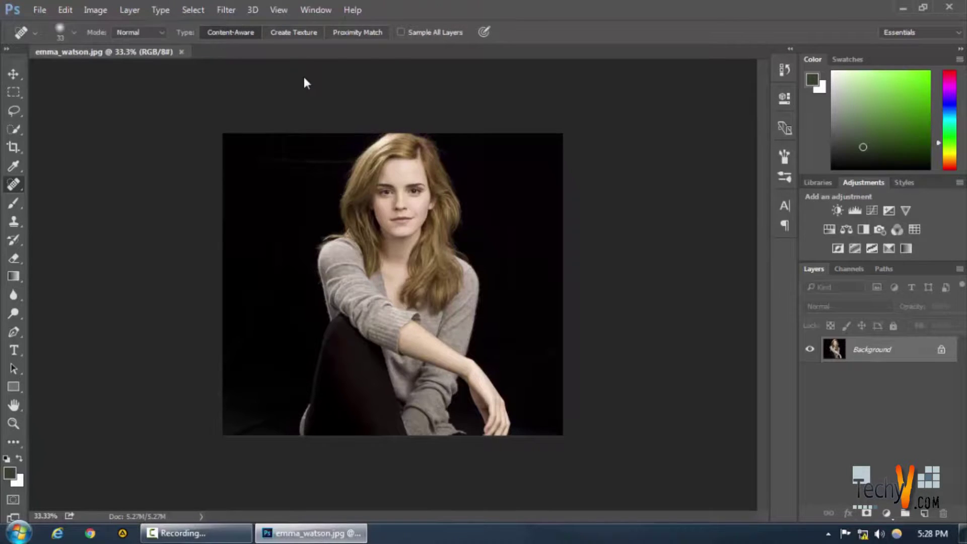
pyautogui.click(940, 352)
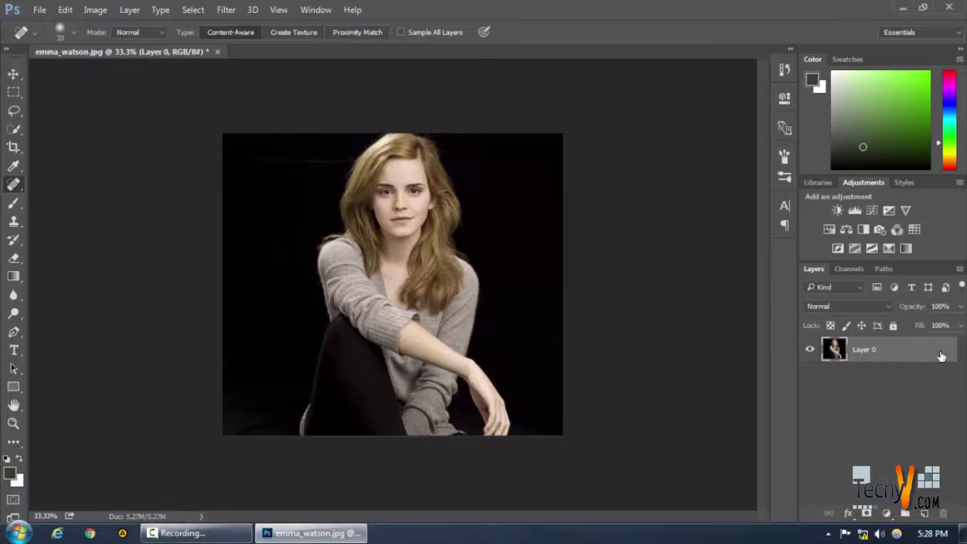
pyautogui.click(883, 355)
pyautogui.click(811, 351)
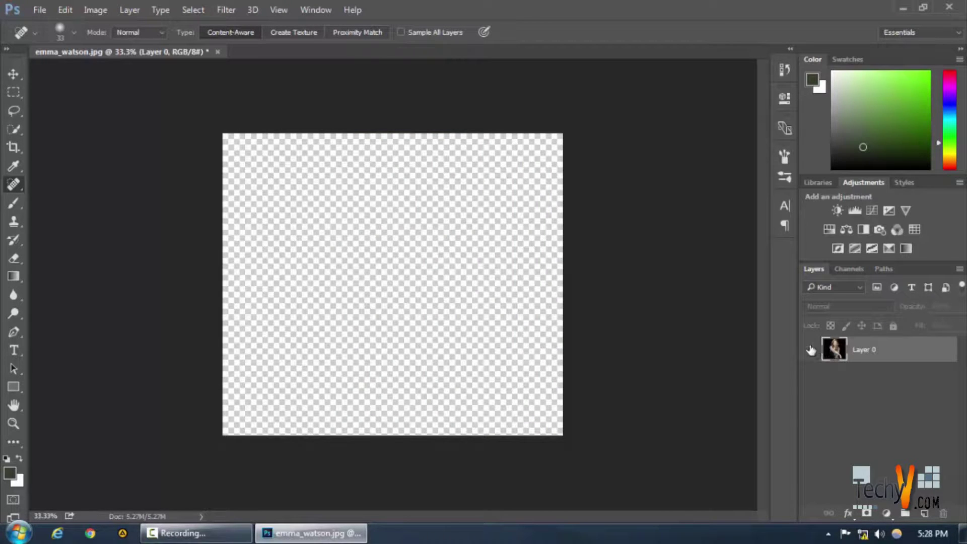
pyautogui.click(810, 349)
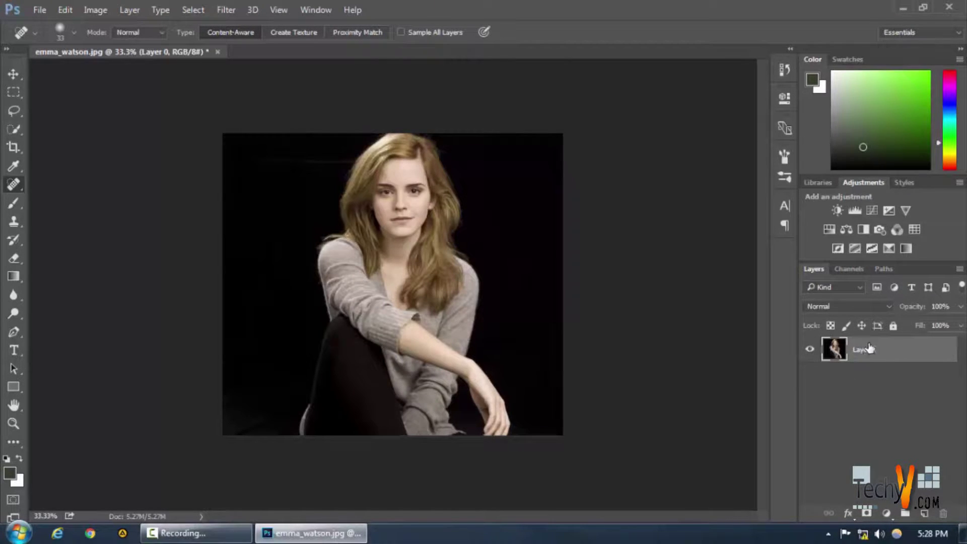
pyautogui.click(43, 10)
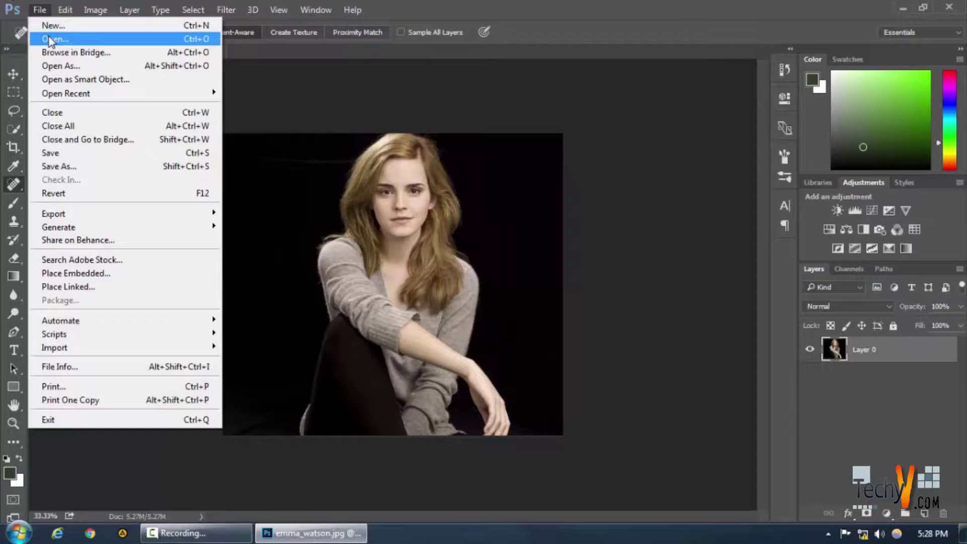
pyautogui.click(50, 38)
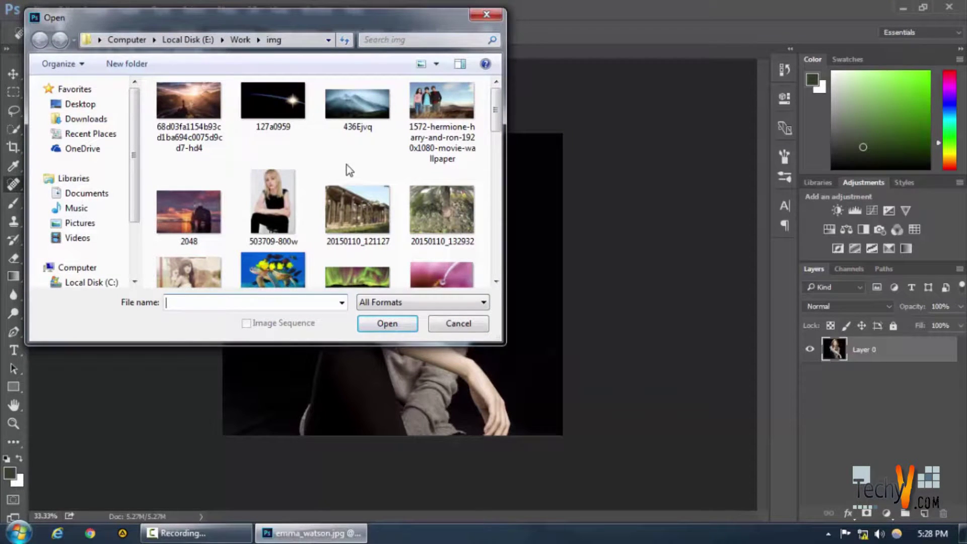
pyautogui.scroll(-8, 350, 170)
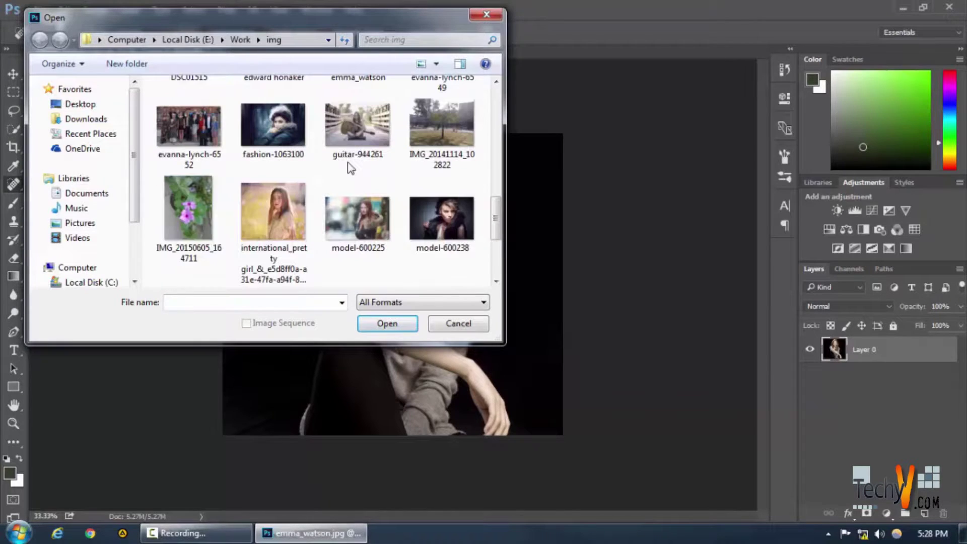
pyautogui.scroll(-3, 352, 168)
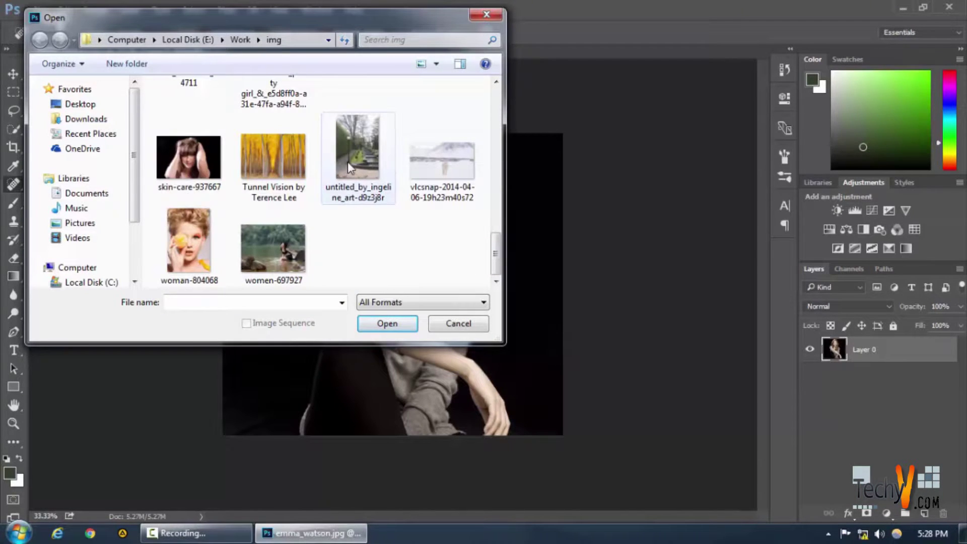
pyautogui.scroll(3, 348, 164)
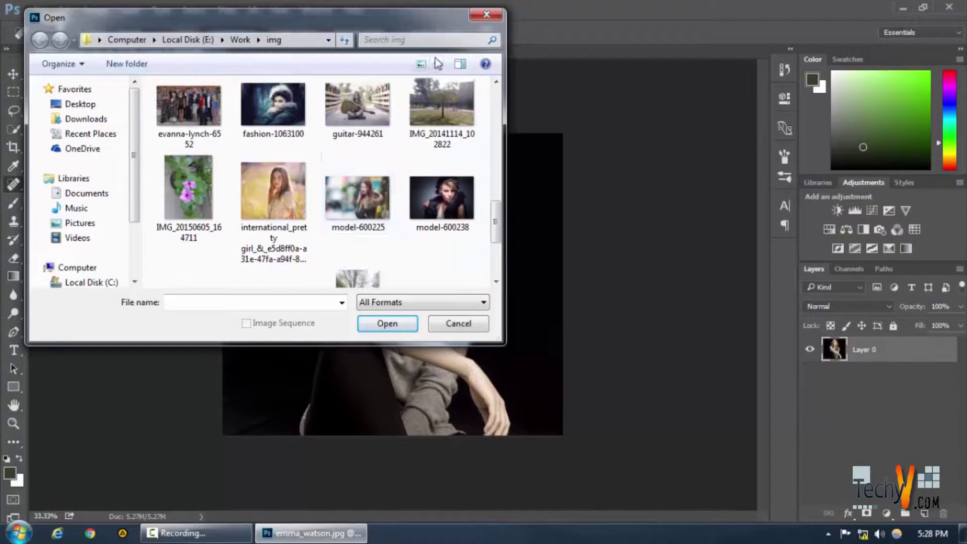
pyautogui.click(486, 14)
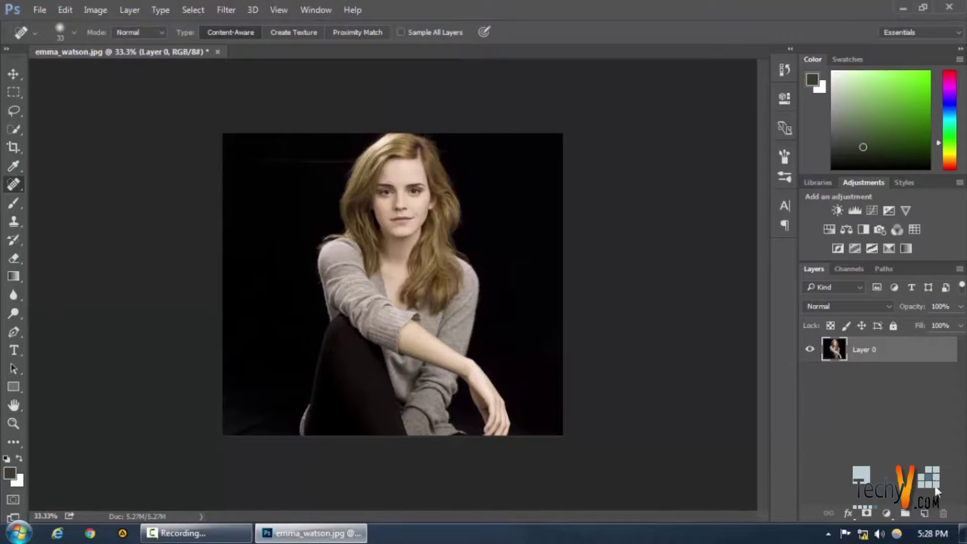
# Step: Add a new layer and paint a dark green brush stroke across the face
pyautogui.click(926, 521)
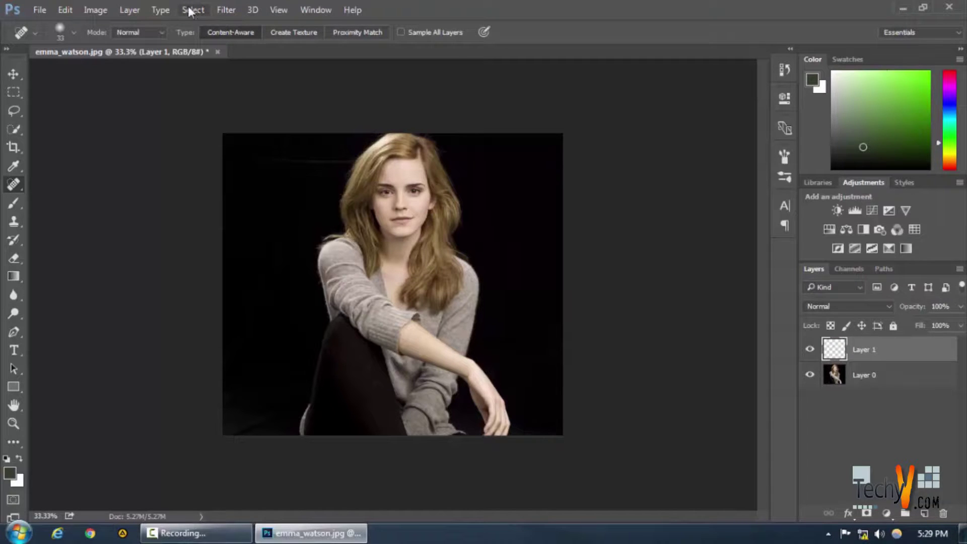
pyautogui.click(227, 10)
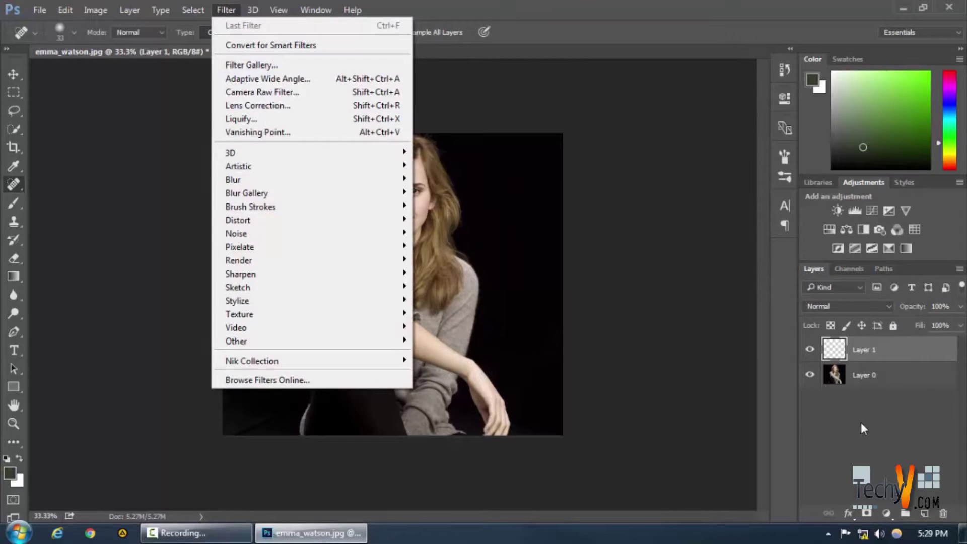
pyautogui.click(872, 357)
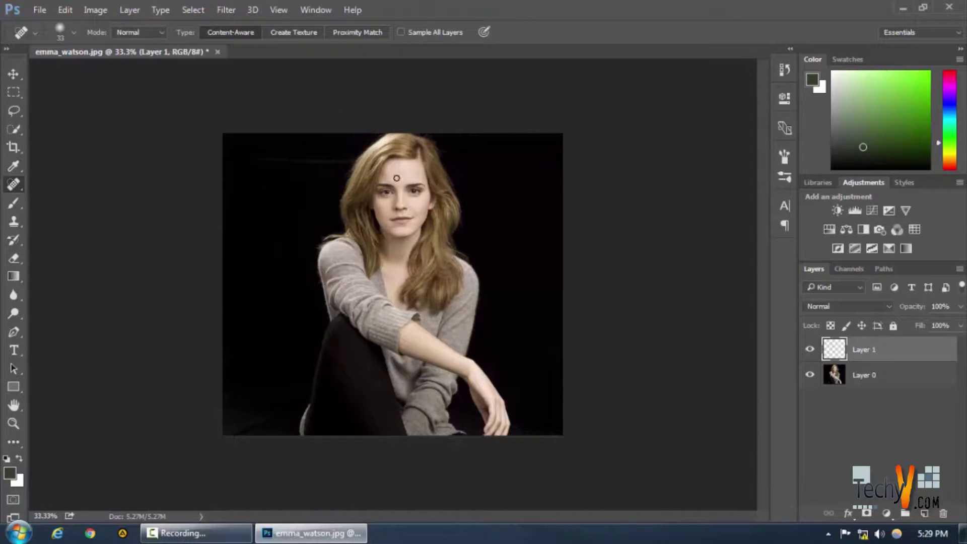
pyautogui.click(13, 202)
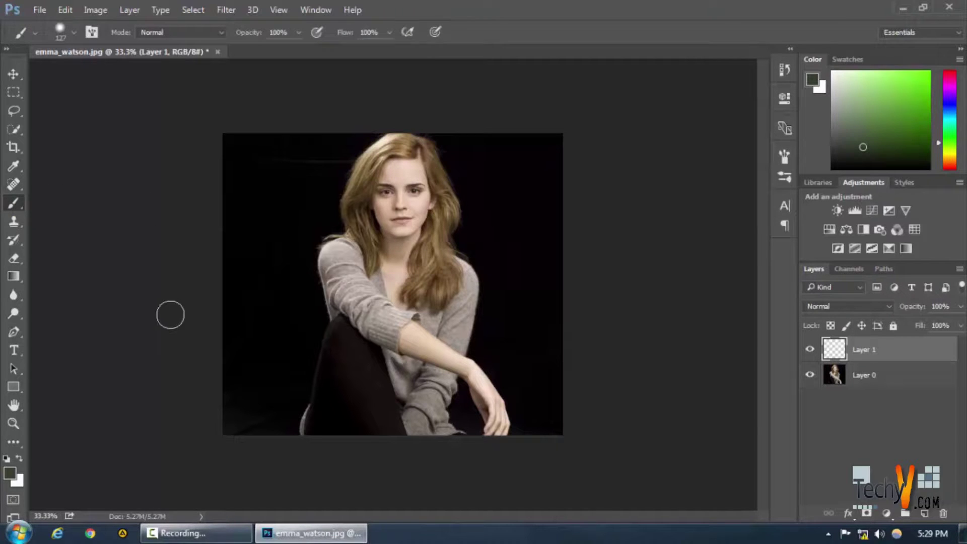
pyautogui.moveTo(390, 193); pyautogui.dragTo(456, 257)
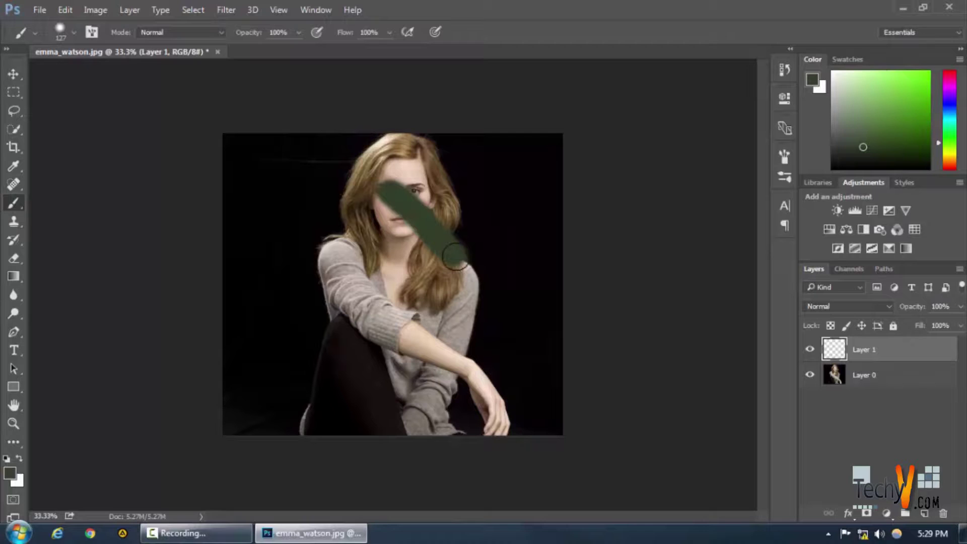
# Step: Toggle the green stroke layer's visibility to compare, then delete Layer 1
pyautogui.click(811, 349)
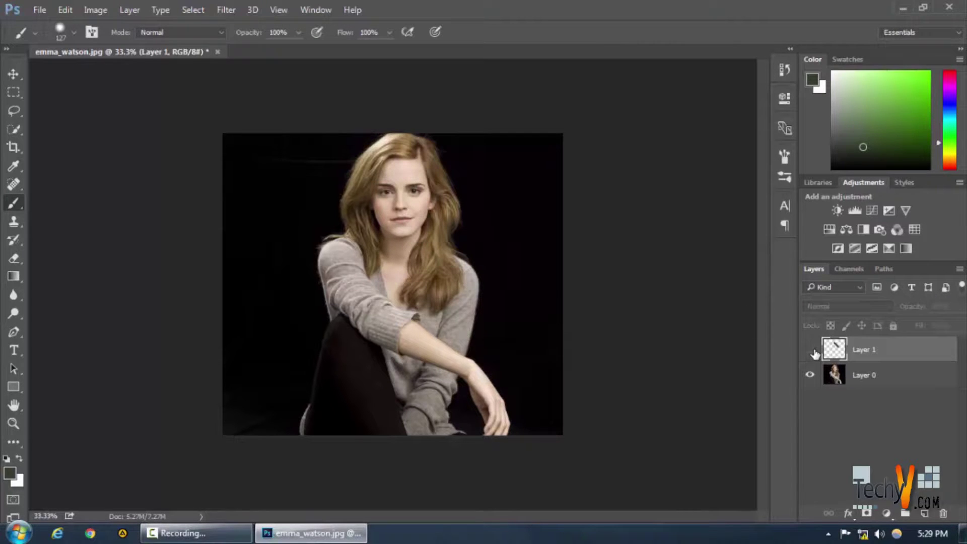
pyautogui.click(813, 352)
pyautogui.click(812, 351)
pyautogui.click(812, 351)
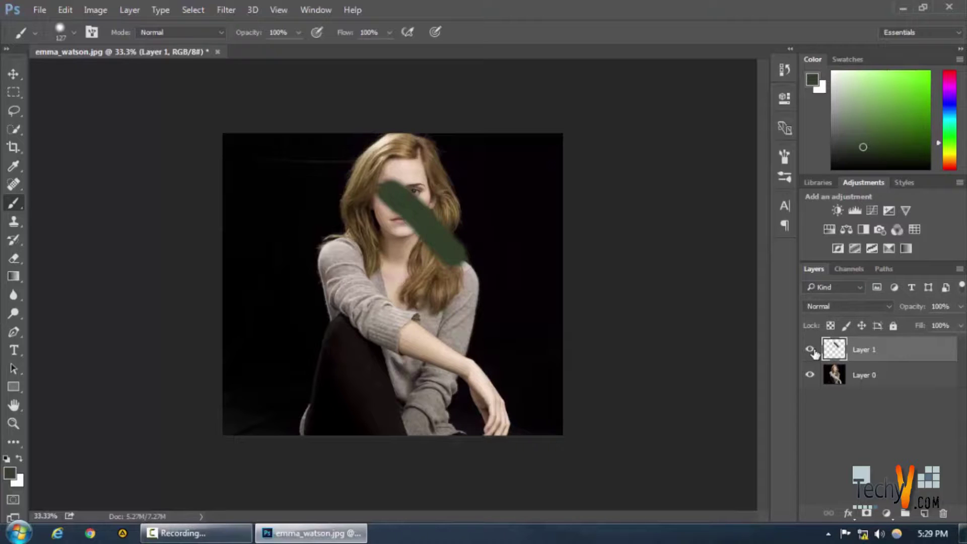
pyautogui.moveTo(882, 351)
pyautogui.mouseDown()
pyautogui.moveTo(885, 417)
pyautogui.moveTo(943, 514)
pyautogui.mouseUp()
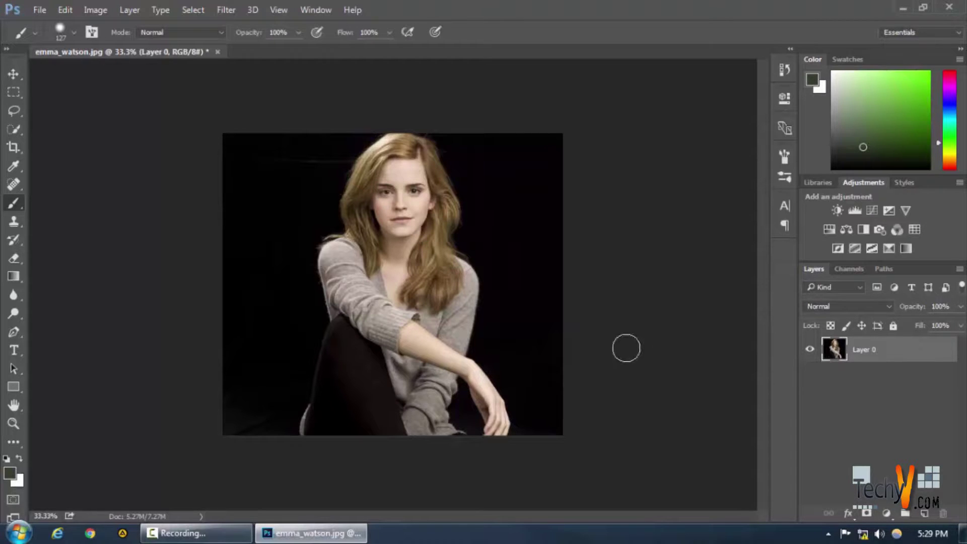
pyautogui.doubleClick(878, 350)
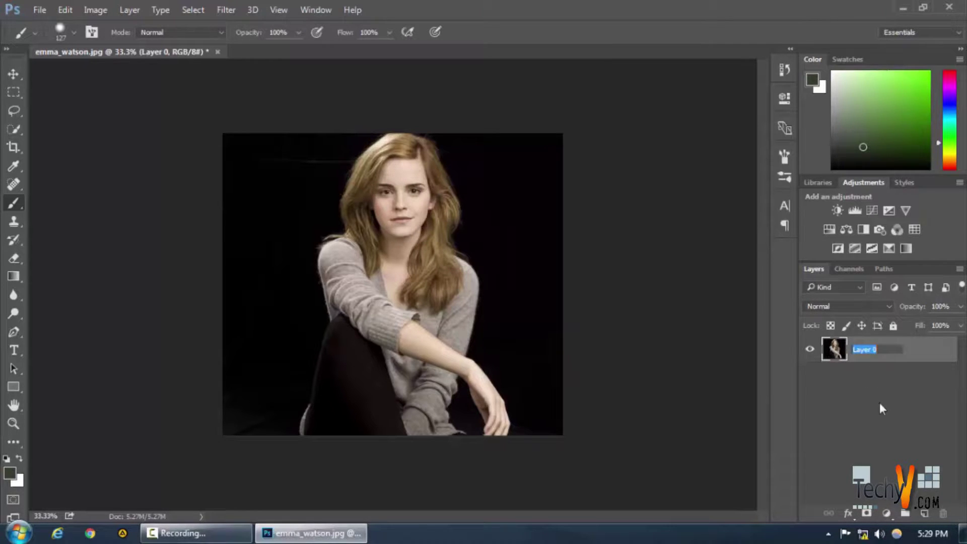
pyautogui.click(890, 392)
pyautogui.click(871, 351)
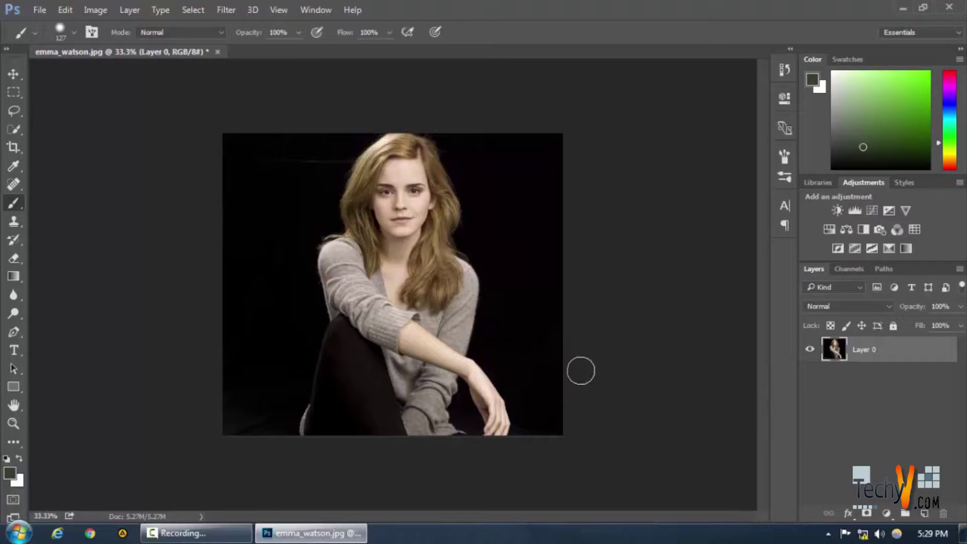
pyautogui.click(199, 534)
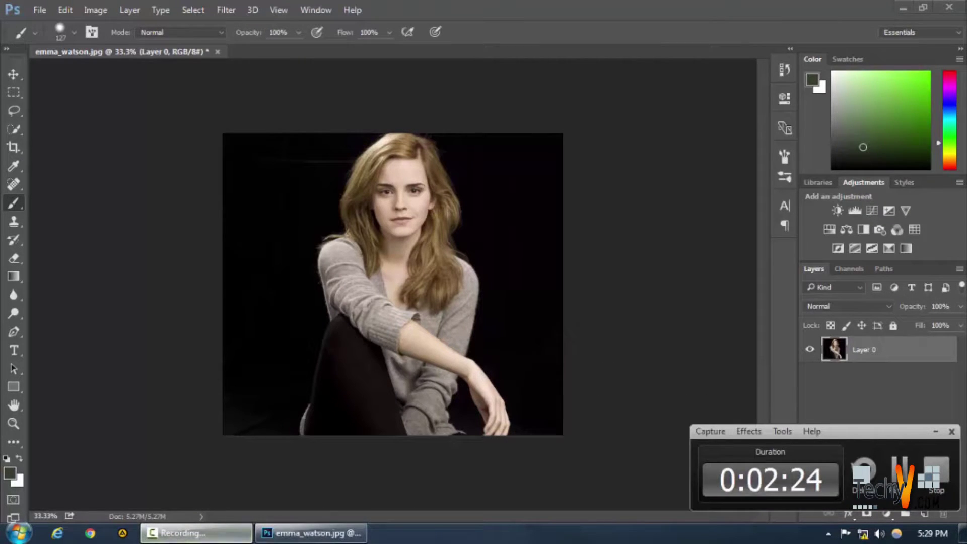
pyautogui.click(201, 533)
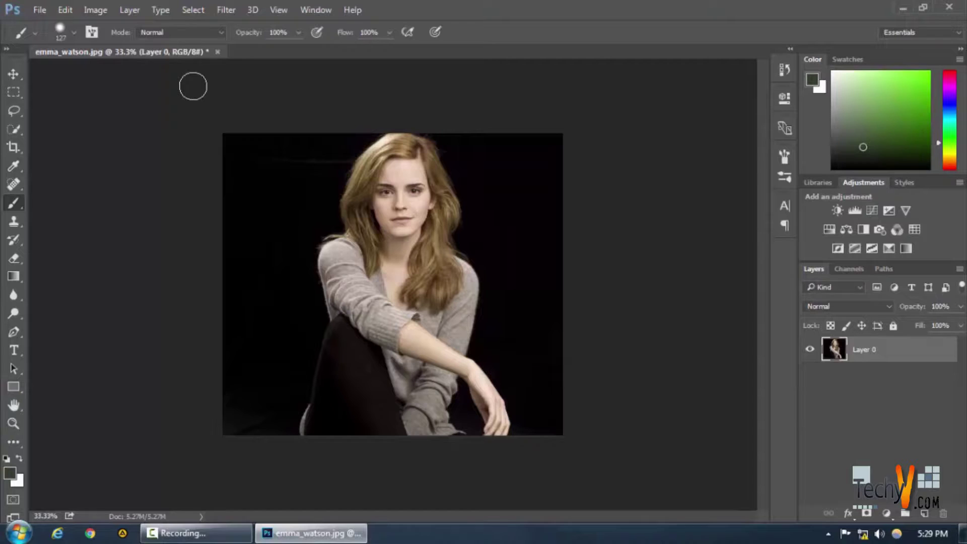
# Step: Open Liquify, close Load Mesh without loading, cancel, then reopen Liquify on the portrait
pyautogui.click(220, 11)
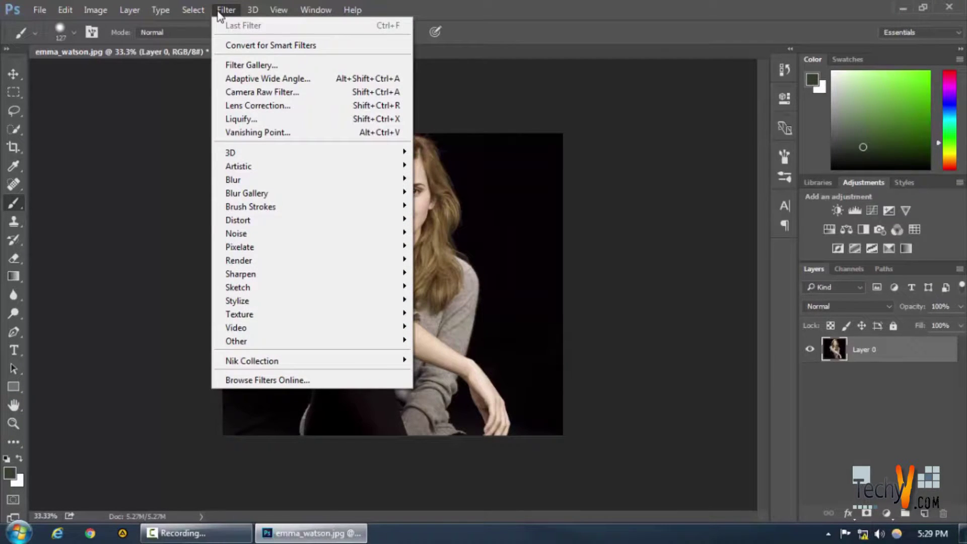
pyautogui.click(247, 118)
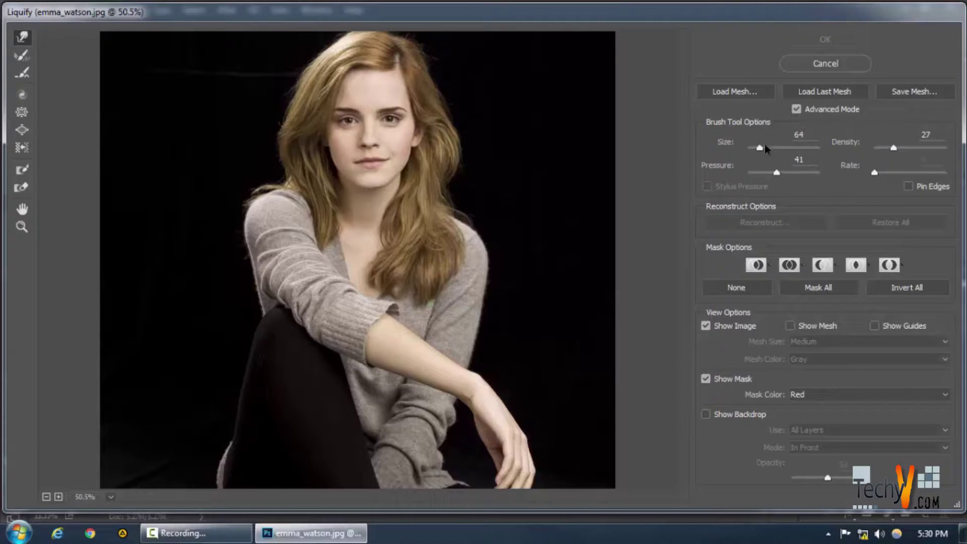
pyautogui.click(730, 92)
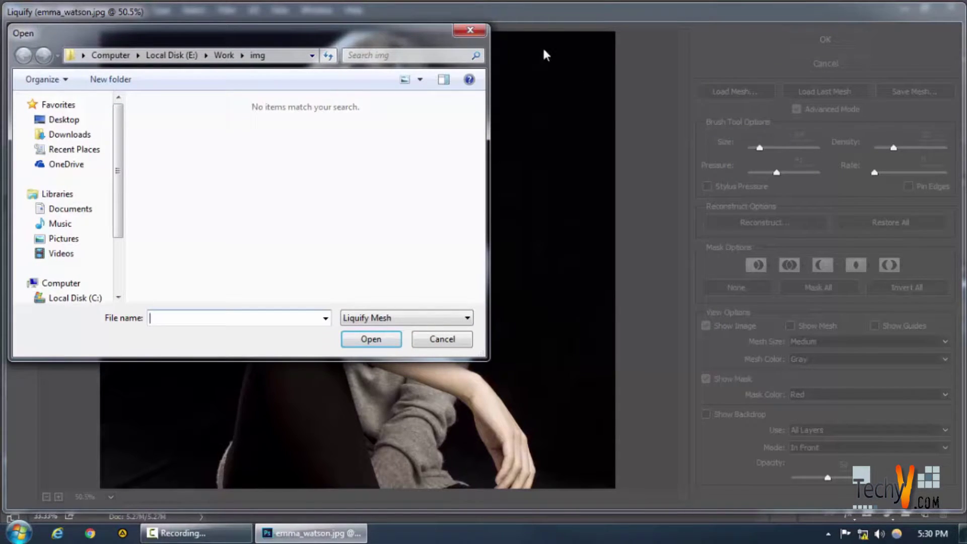
pyautogui.click(470, 30)
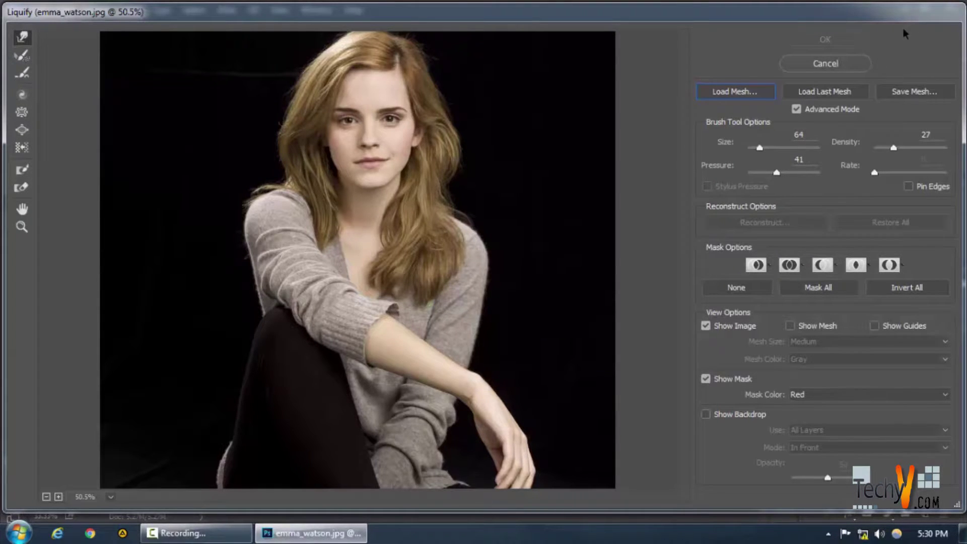
pyautogui.click(826, 64)
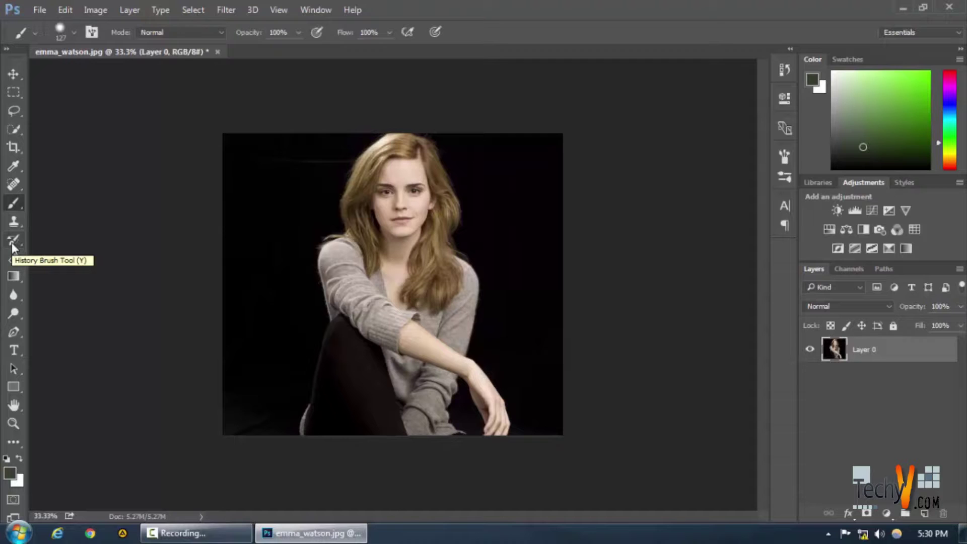
pyautogui.click(224, 10)
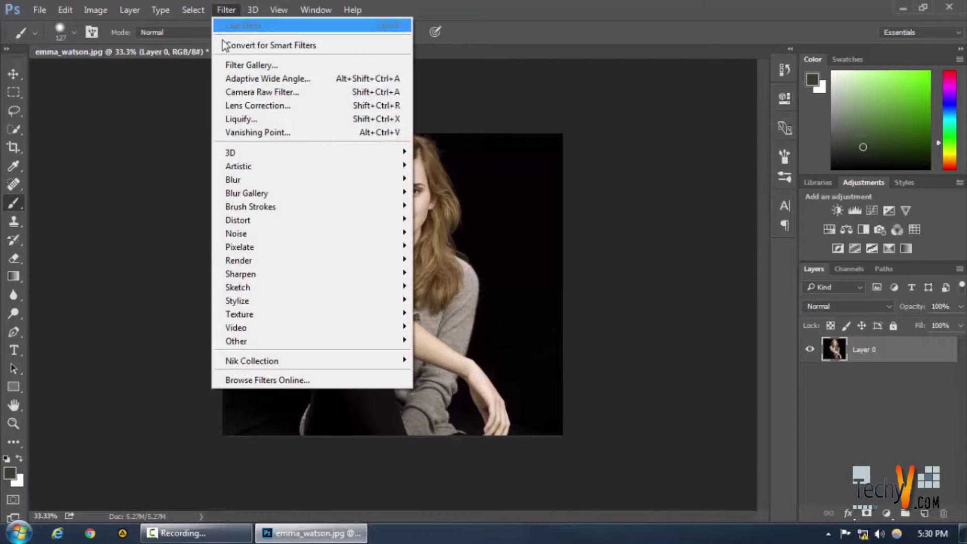
pyautogui.click(242, 119)
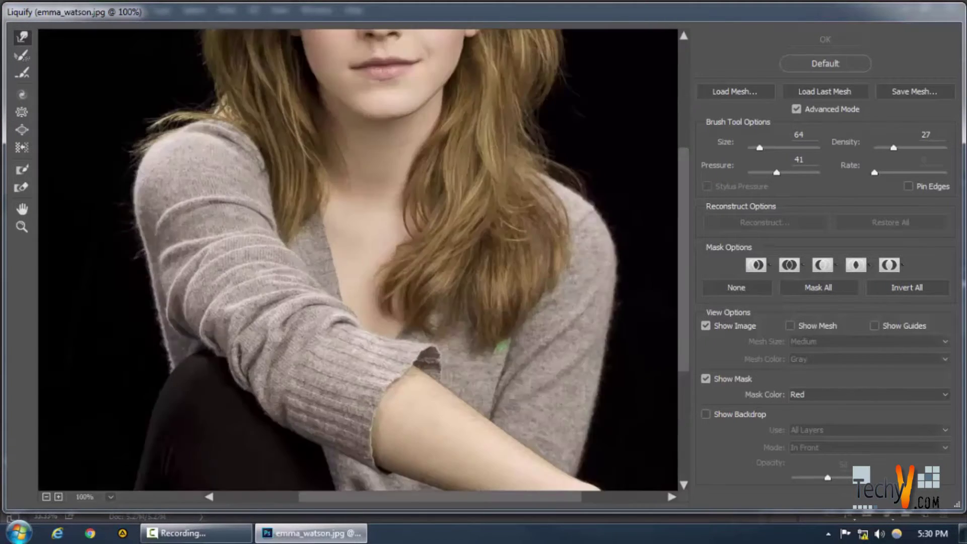
# Step: Zoom the Liquify preview to 200% on the forehead and hair parting
pyautogui.scroll(1, 348, 272)
pyautogui.scroll(5, 183, 104)
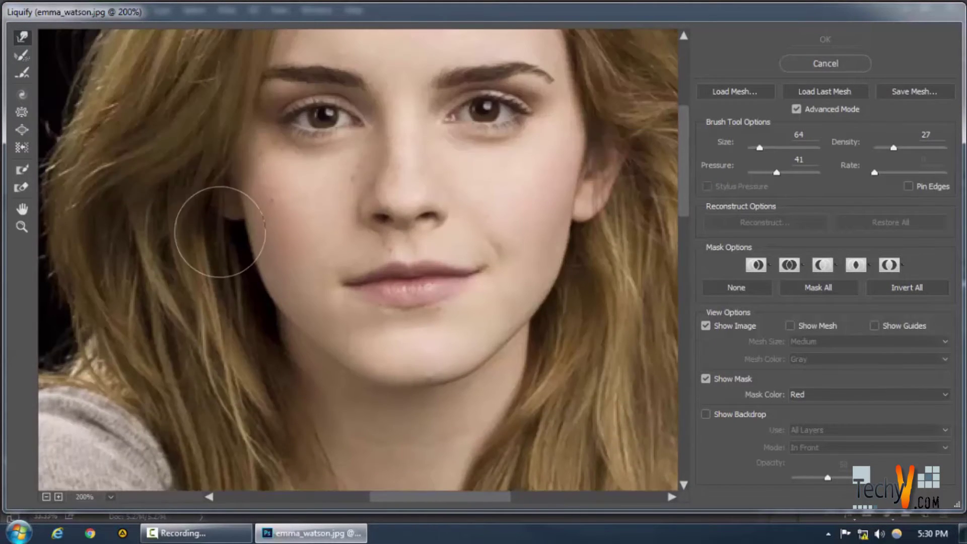
pyautogui.scroll(5, 222, 242)
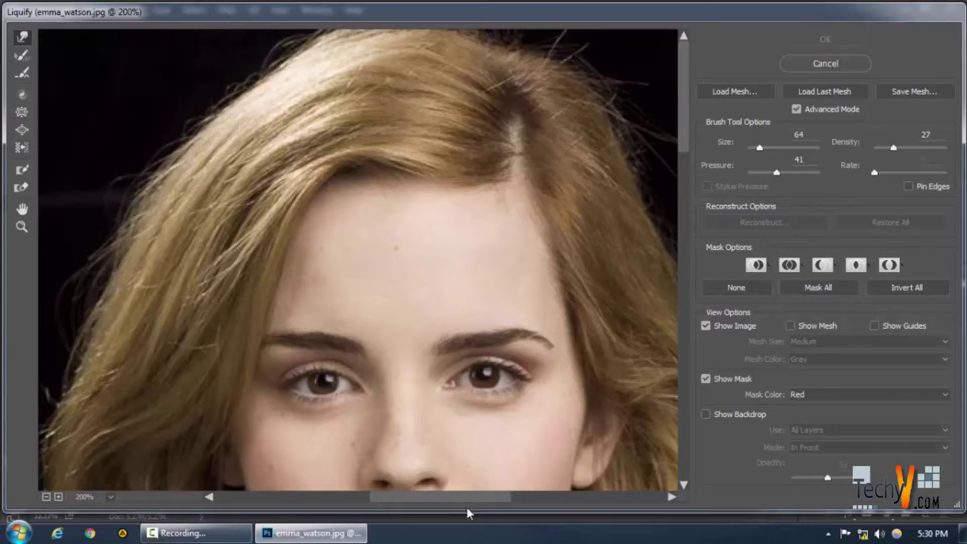
pyautogui.moveTo(468, 496)
pyautogui.mouseDown()
pyautogui.moveTo(531, 495)
pyautogui.moveTo(514, 495)
pyautogui.mouseUp()
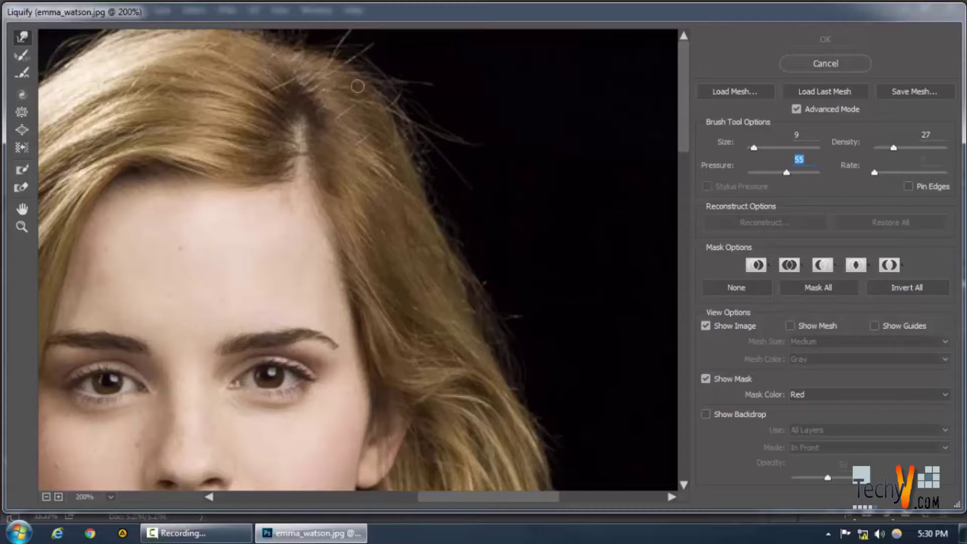
# Step: Set the Forward Warp brush to size 64 and smooth the hair along the parting, undoing one stray warp
pyautogui.click(314, 42)
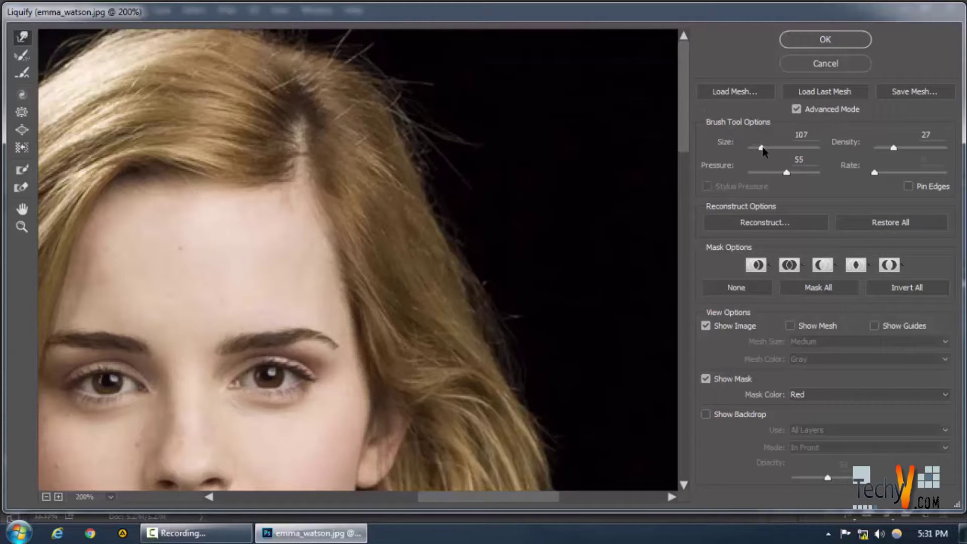
pyautogui.moveTo(762, 150); pyautogui.dragTo(758, 149)
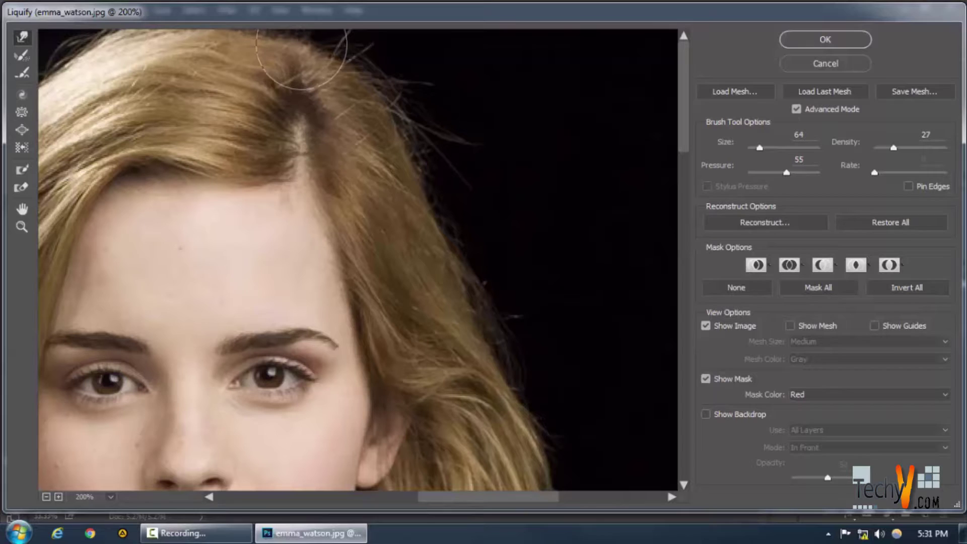
pyautogui.moveTo(447, 500); pyautogui.dragTo(428, 501)
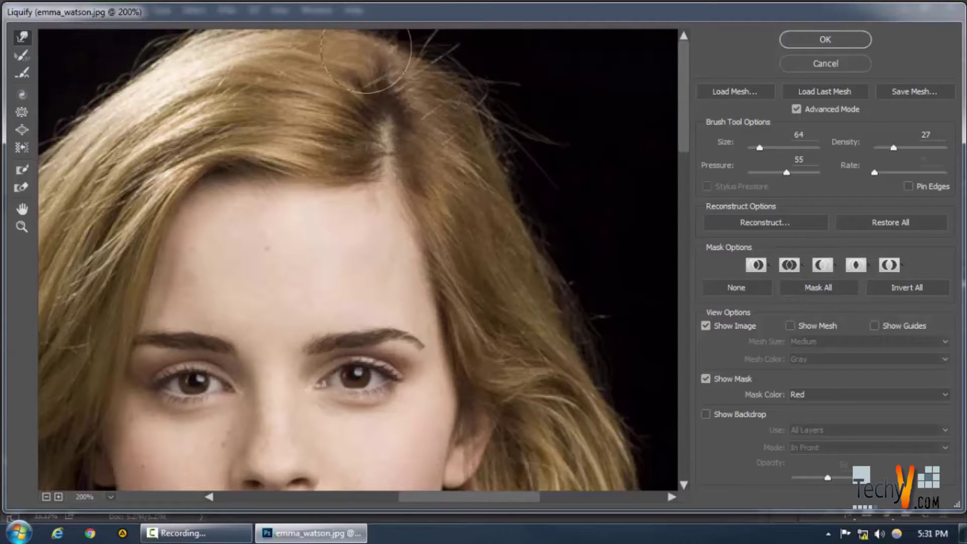
pyautogui.moveTo(415, 55); pyautogui.dragTo(454, 64)
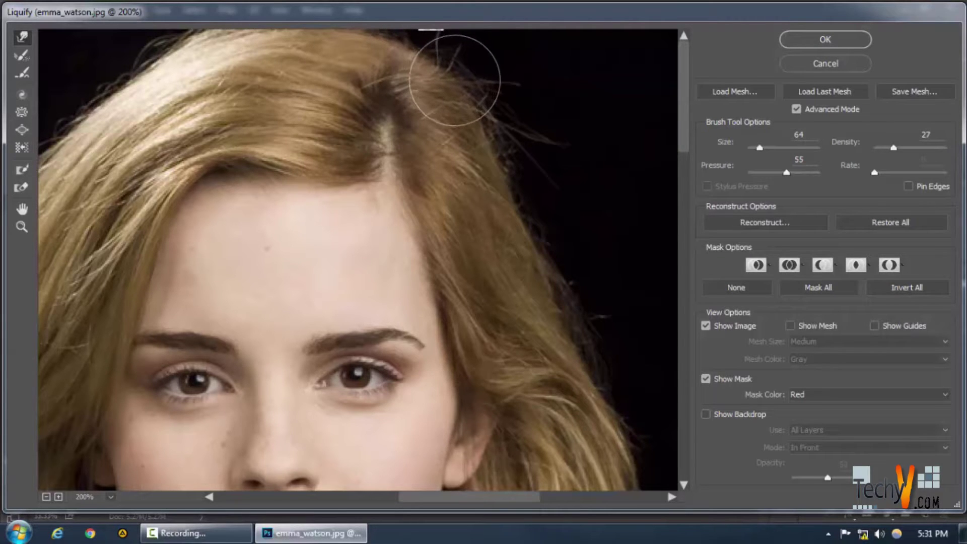
pyautogui.hotkey('ctrl', 'alt', 'z')
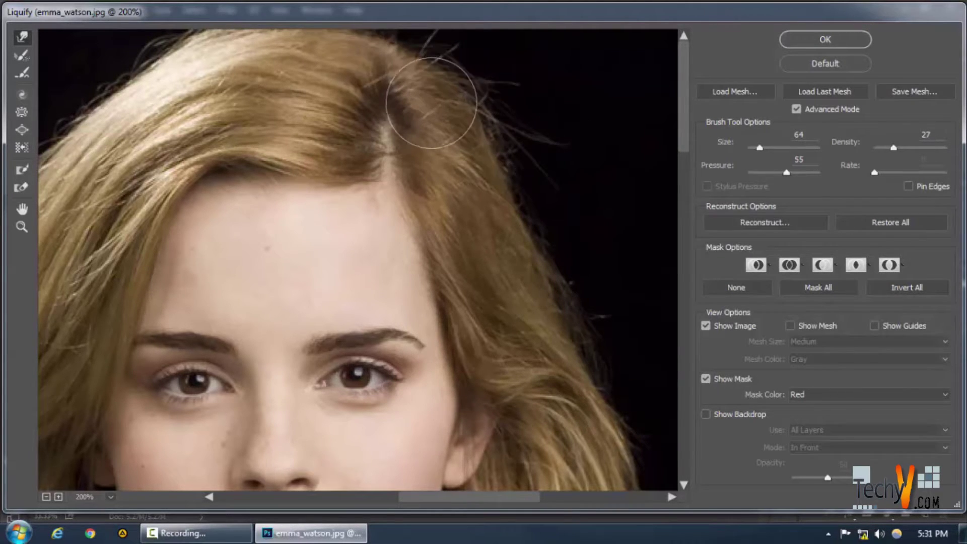
pyautogui.moveTo(431, 90)
pyautogui.mouseDown()
pyautogui.moveTo(399, 58)
pyautogui.moveTo(297, 40)
pyautogui.moveTo(342, 65)
pyautogui.moveTo(367, 61)
pyautogui.moveTo(378, 47)
pyautogui.moveTo(385, 62)
pyautogui.moveTo(397, 54)
pyautogui.moveTo(407, 74)
pyautogui.moveTo(413, 69)
pyautogui.moveTo(384, 84)
pyautogui.moveTo(388, 151)
pyautogui.moveTo(391, 142)
pyautogui.moveTo(528, 118)
pyautogui.moveTo(460, 157)
pyautogui.moveTo(391, 123)
pyautogui.moveTo(391, 155)
pyautogui.moveTo(417, 154)
pyautogui.moveTo(375, 147)
pyautogui.mouseUp()
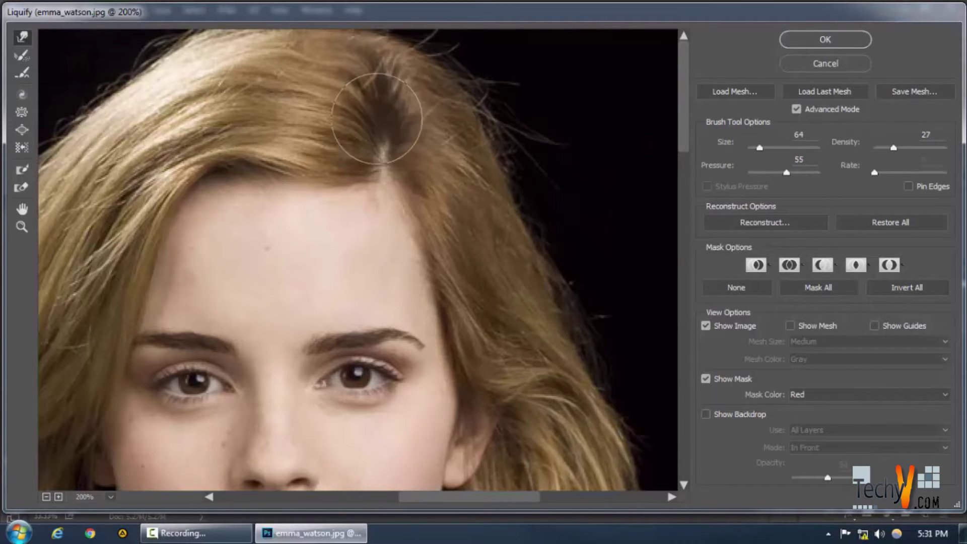
pyautogui.moveTo(388, 101); pyautogui.dragTo(381, 169)
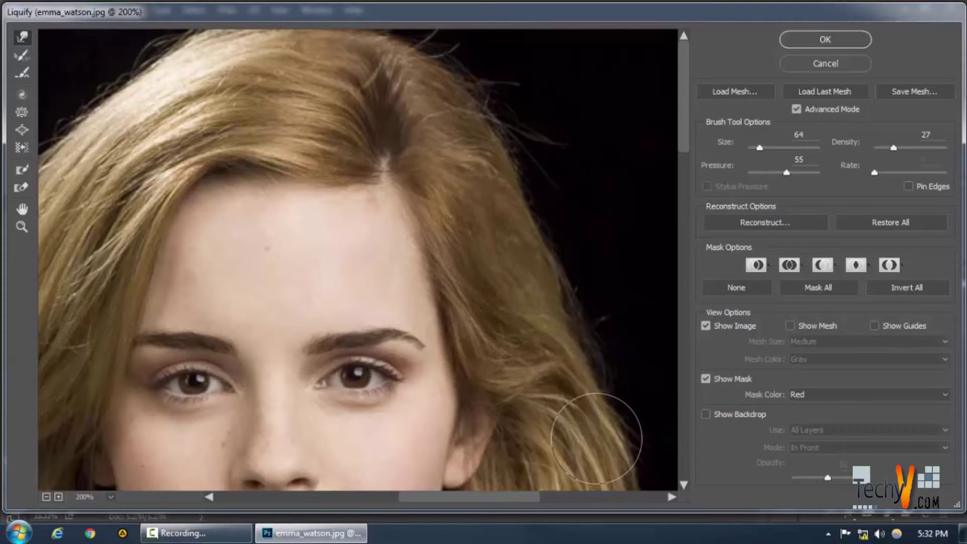
pyautogui.hotkey('ctrl', '+')
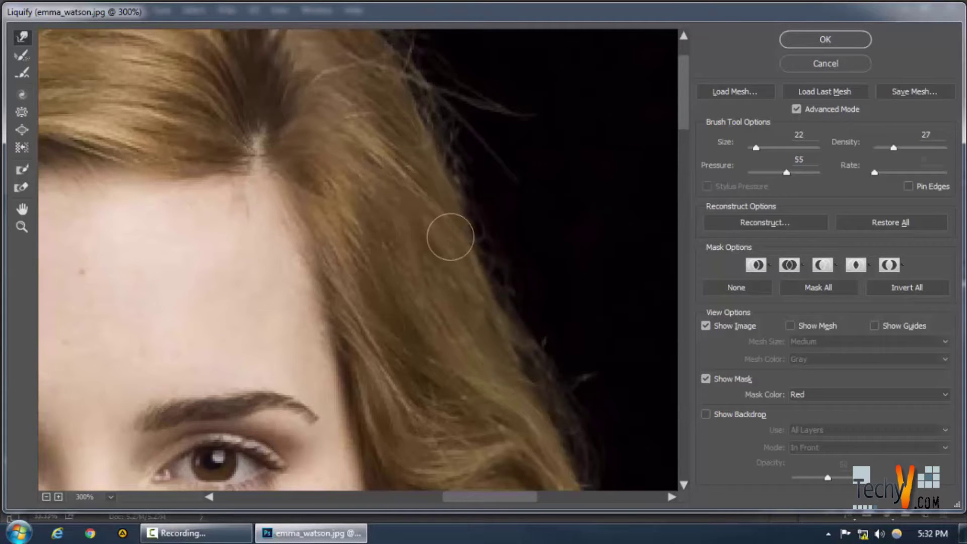
pyautogui.moveTo(450, 237)
pyautogui.mouseDown()
pyautogui.moveTo(477, 255)
pyautogui.moveTo(540, 354)
pyautogui.mouseUp()
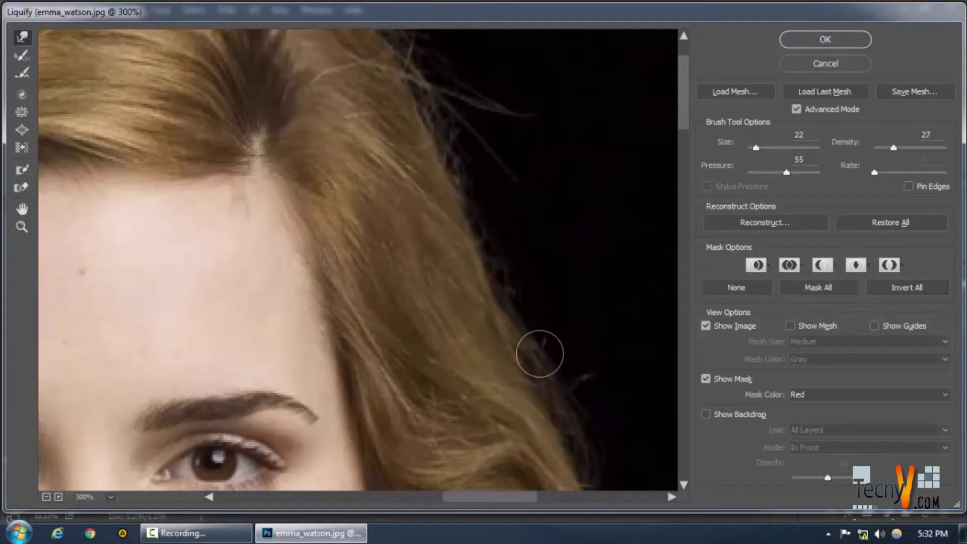
pyautogui.moveTo(477, 311); pyautogui.dragTo(559, 387)
pyautogui.moveTo(397, 91); pyautogui.dragTo(447, 145)
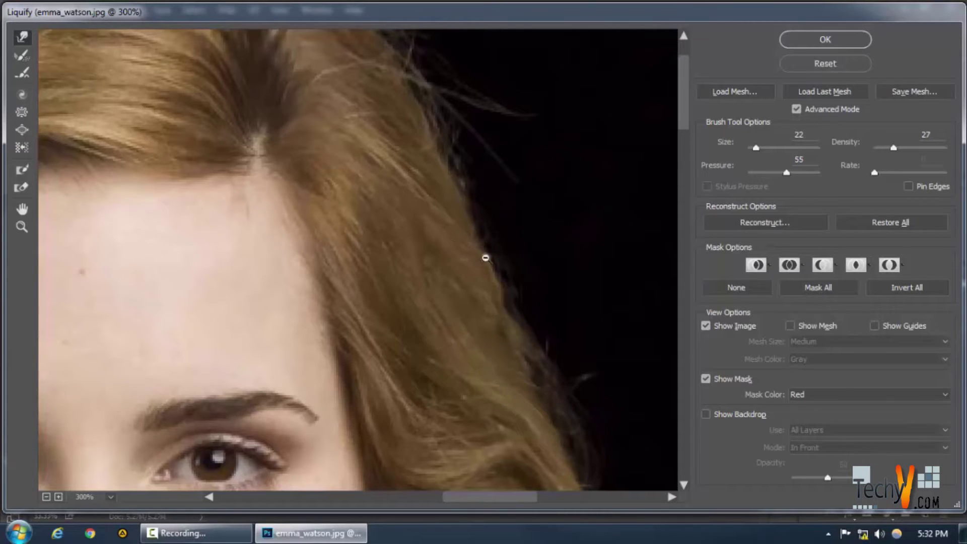
pyautogui.press('alt')
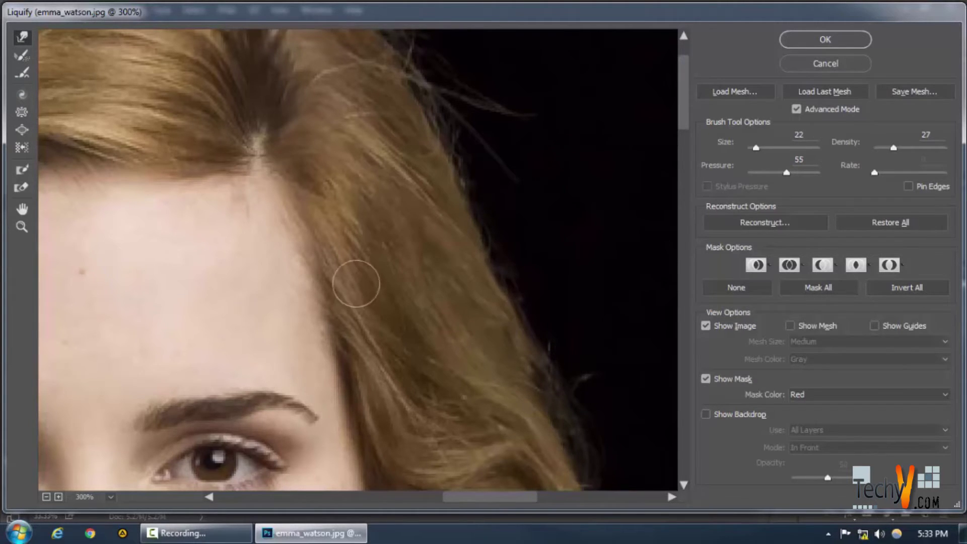
# Step: Push the hair strands at the parting down toward the hairline with Forward Warp
pyautogui.scroll(3, 356, 284)
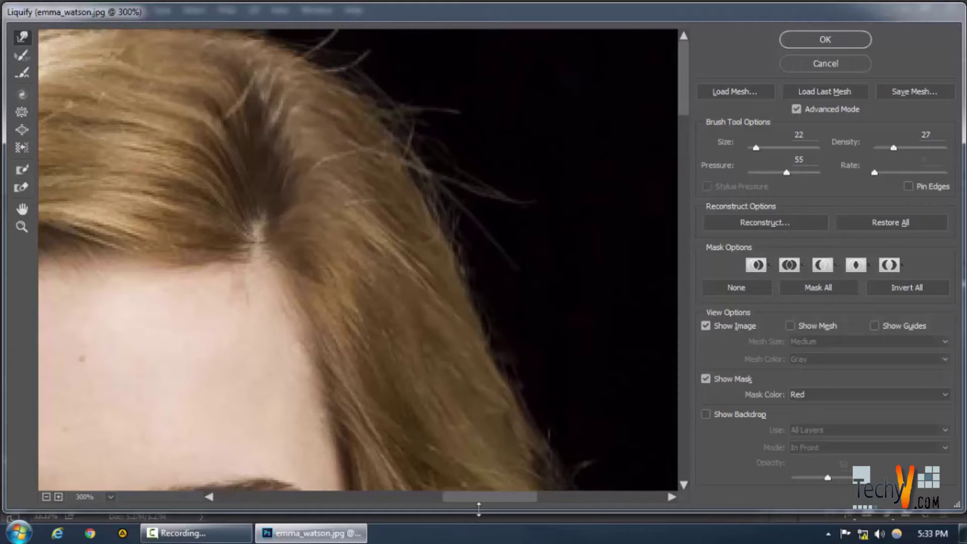
pyautogui.moveTo(479, 499)
pyautogui.mouseDown()
pyautogui.moveTo(394, 497)
pyautogui.moveTo(428, 506)
pyautogui.mouseUp()
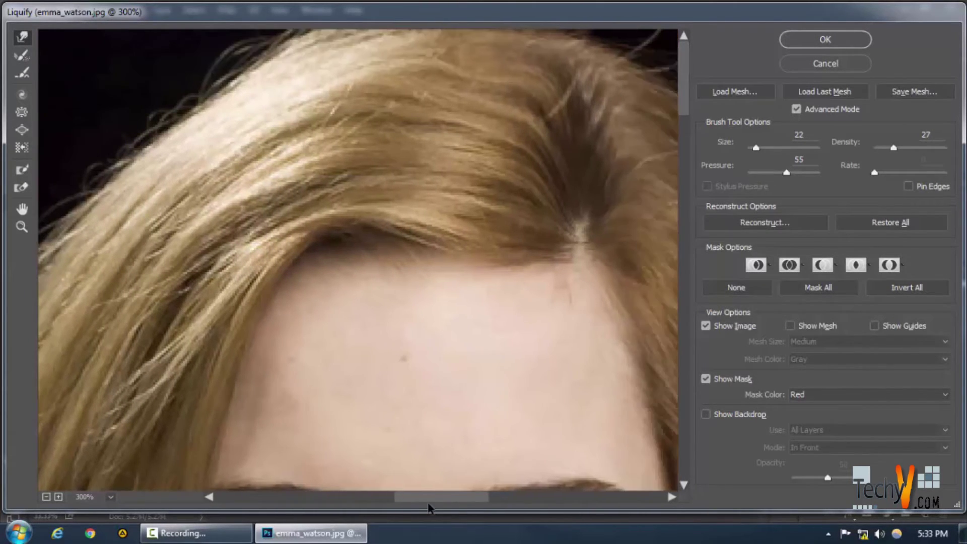
pyautogui.moveTo(588, 199); pyautogui.dragTo(575, 239)
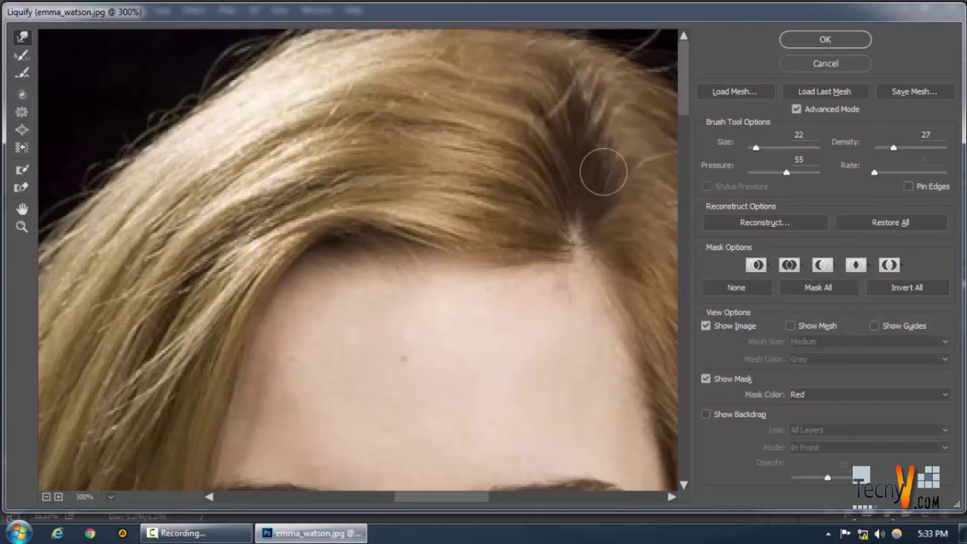
pyautogui.moveTo(578, 218)
pyautogui.mouseDown()
pyautogui.moveTo(591, 195)
pyautogui.moveTo(626, 201)
pyautogui.moveTo(638, 272)
pyautogui.moveTo(580, 193)
pyautogui.moveTo(577, 237)
pyautogui.mouseUp()
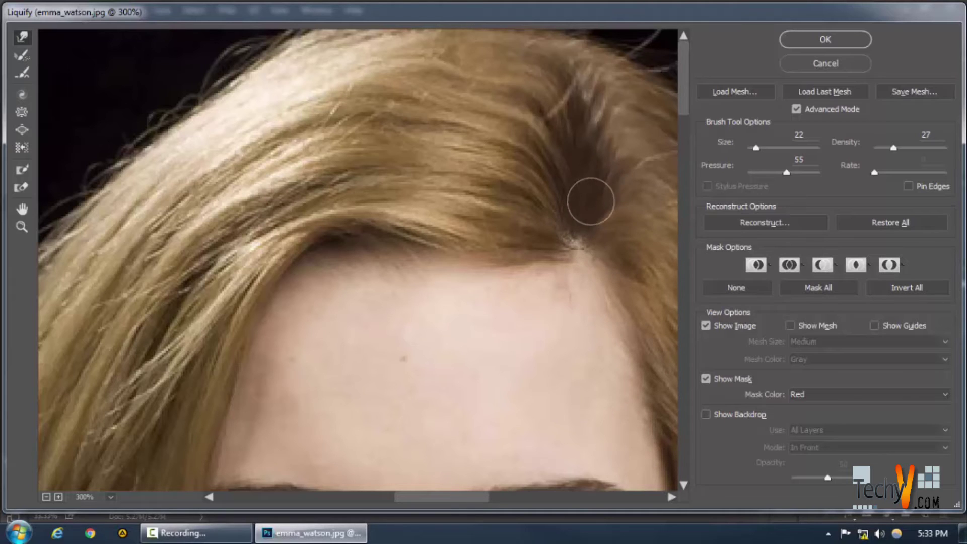
pyautogui.moveTo(590, 201); pyautogui.dragTo(579, 242)
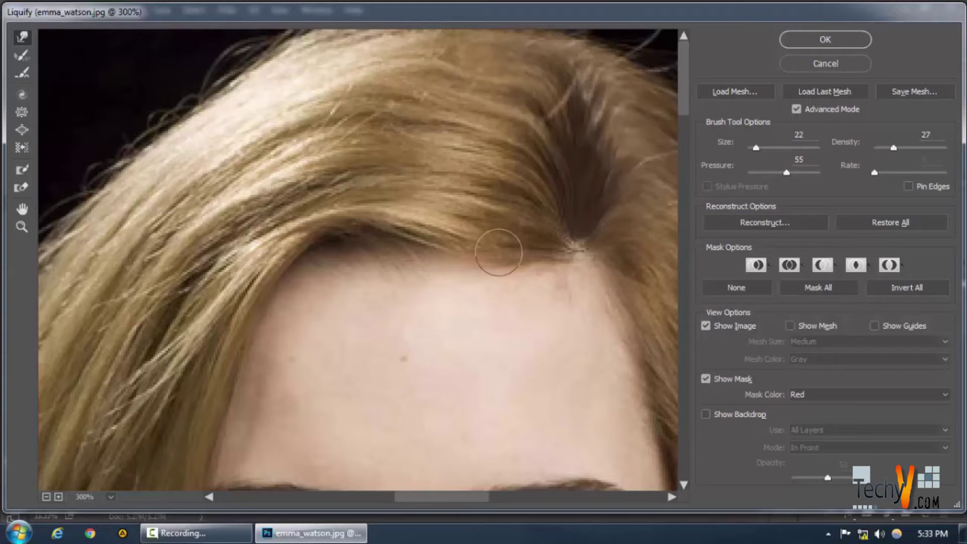
pyautogui.click(21, 228)
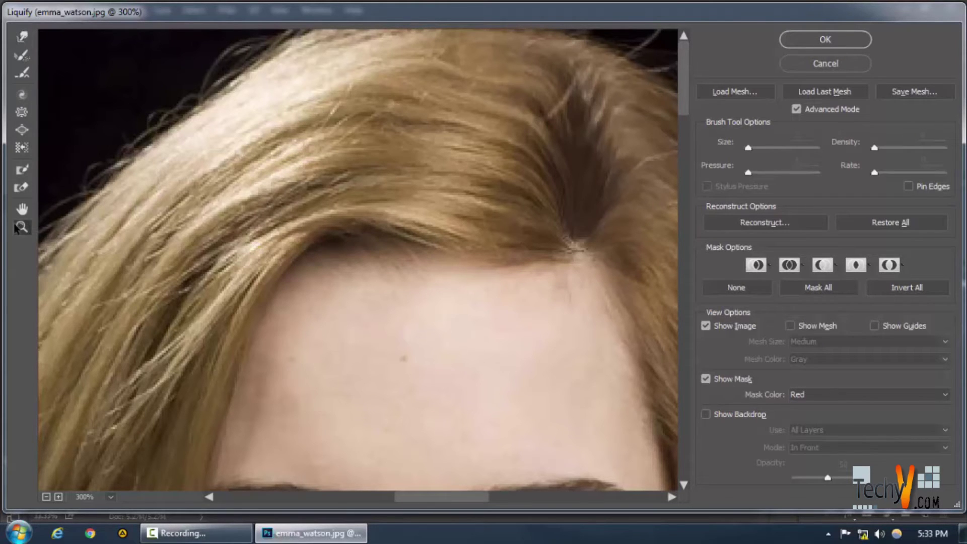
# Step: Zoom out to the whole photo, then zoom in to 200% on the forearm and wrist
pyautogui.keyDown('alt'); pyautogui.click(271, 253); pyautogui.keyUp('alt')
pyautogui.keyDown('alt'); pyautogui.click(271, 253); pyautogui.keyUp('alt')
pyautogui.keyDown('alt'); pyautogui.click(271, 253); pyautogui.keyUp('alt')
pyautogui.keyDown('alt'); pyautogui.click(373, 276); pyautogui.keyUp('alt')
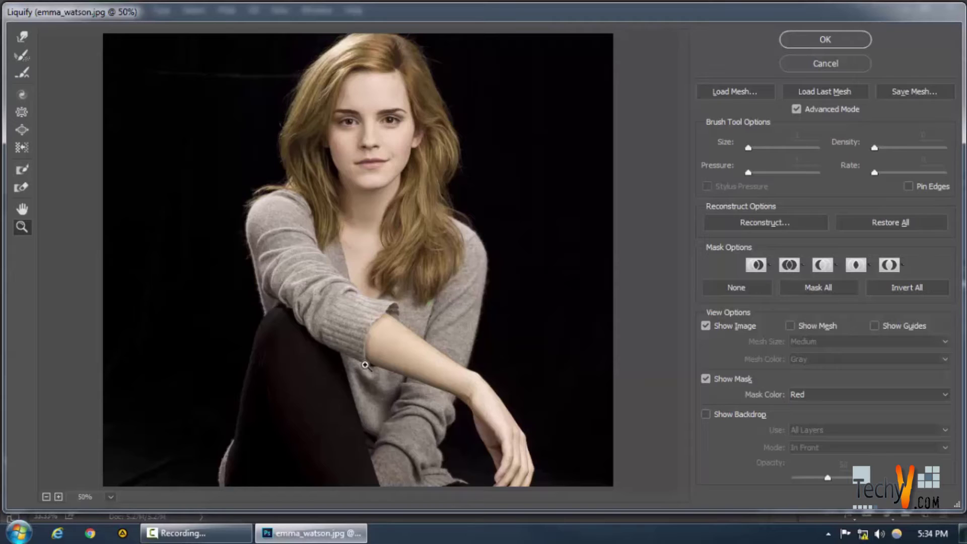
pyautogui.click(29, 38)
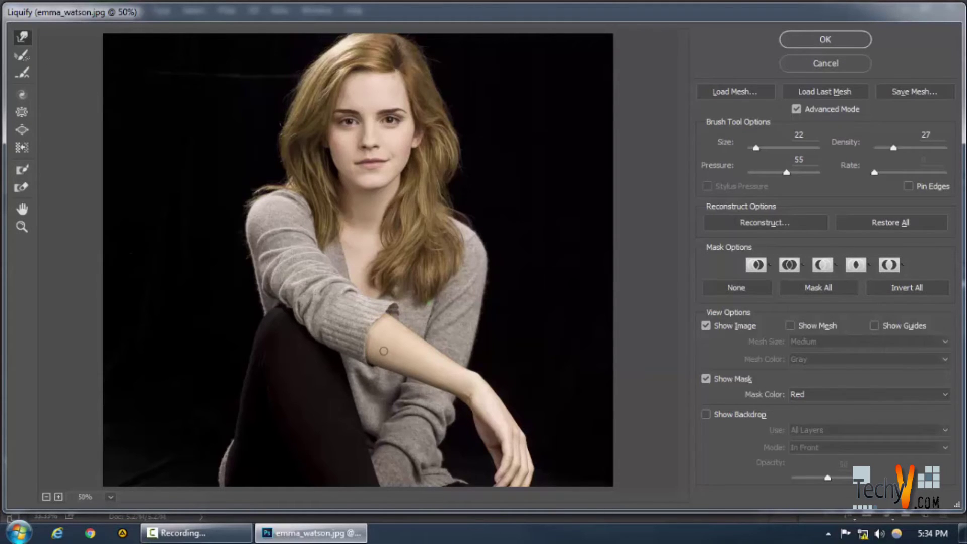
pyautogui.click(21, 228)
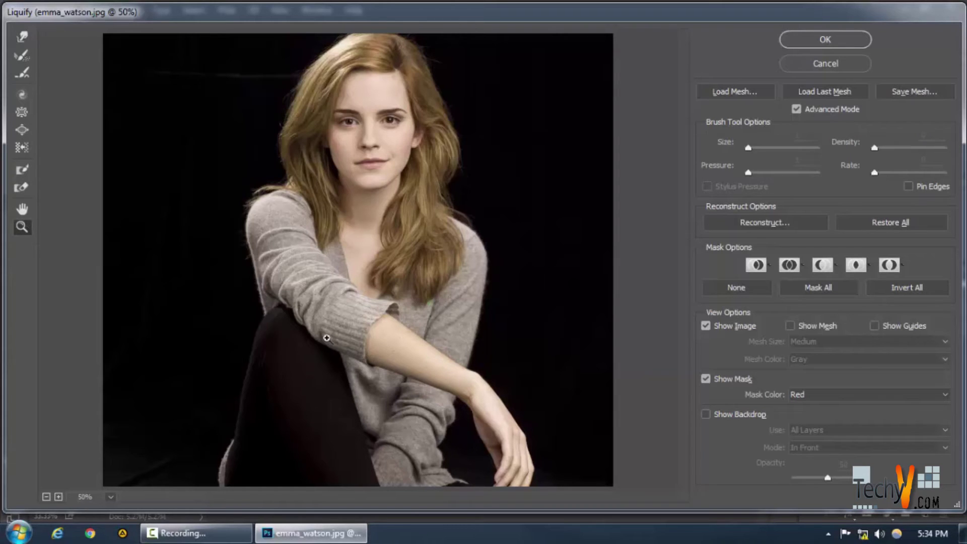
pyautogui.click(393, 335)
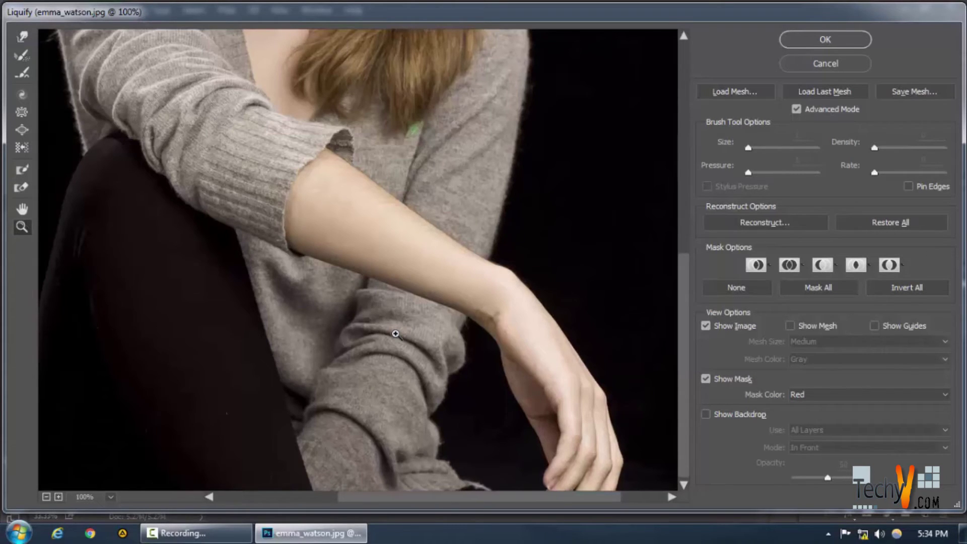
# Step: Zoom in closer and warp the forearm's outer edge near the wrist smoother
pyautogui.click(494, 273)
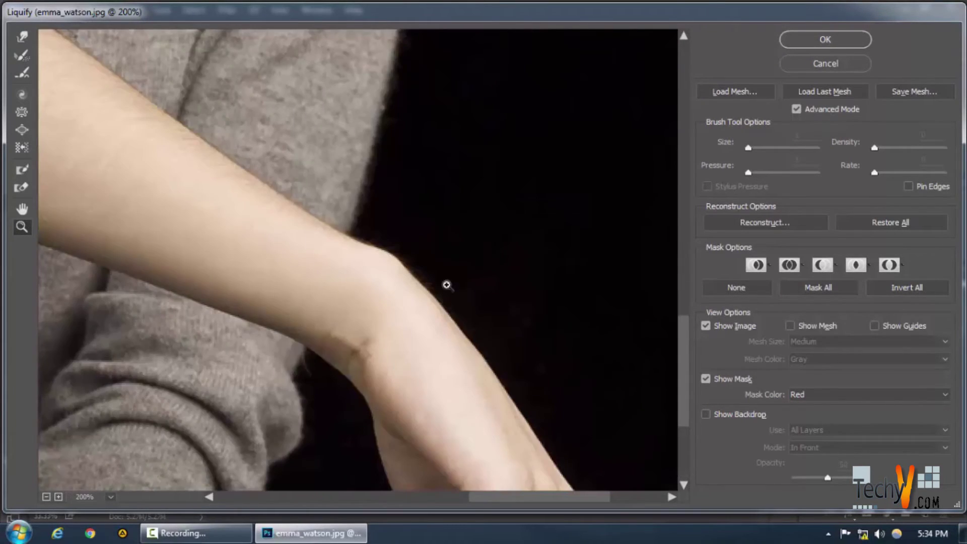
pyautogui.click(21, 37)
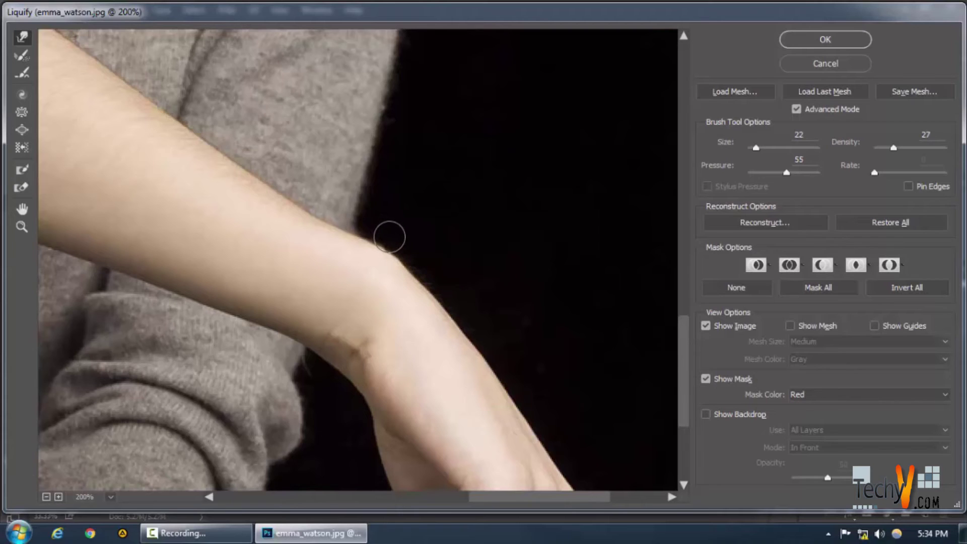
pyautogui.hotkey('alt', 'space')
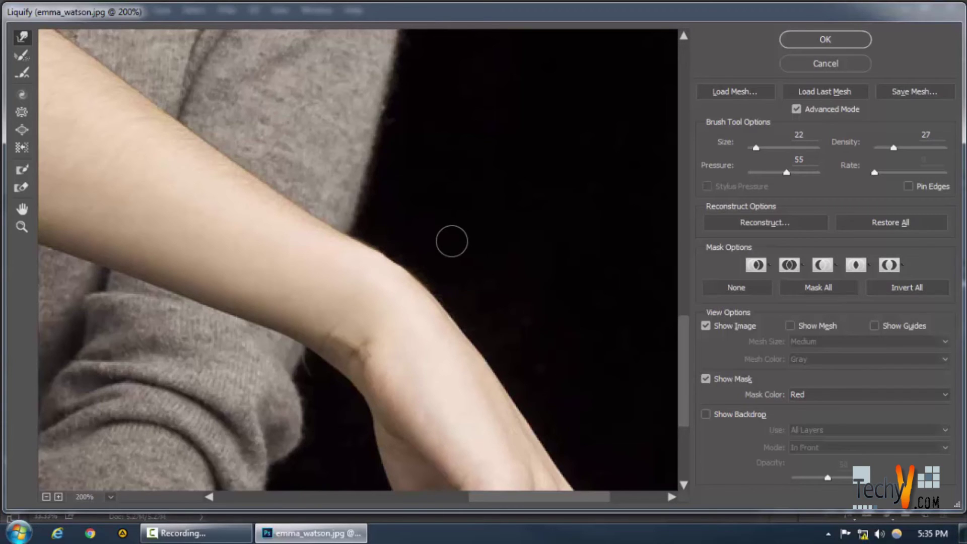
pyautogui.hotkey('ctrl', 'space')
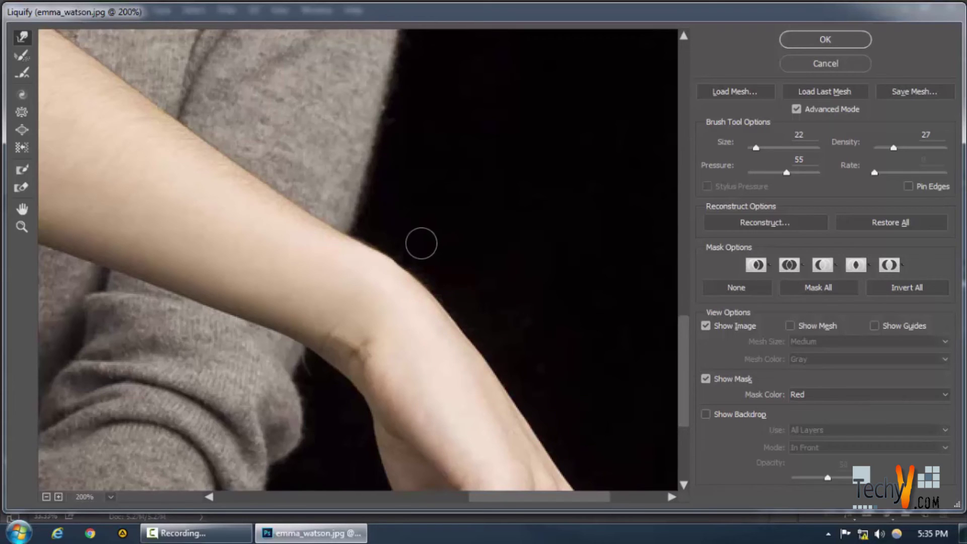
pyautogui.hotkey('ctrl', 'space')
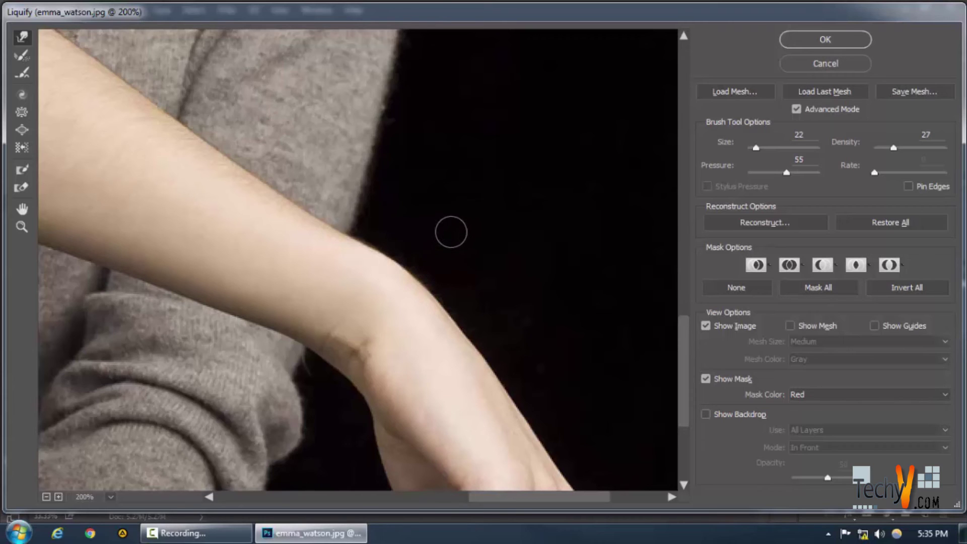
pyautogui.press('alt')
# Step: Zoom the preview back out to 50% to show the whole photo
pyautogui.click(21, 228)
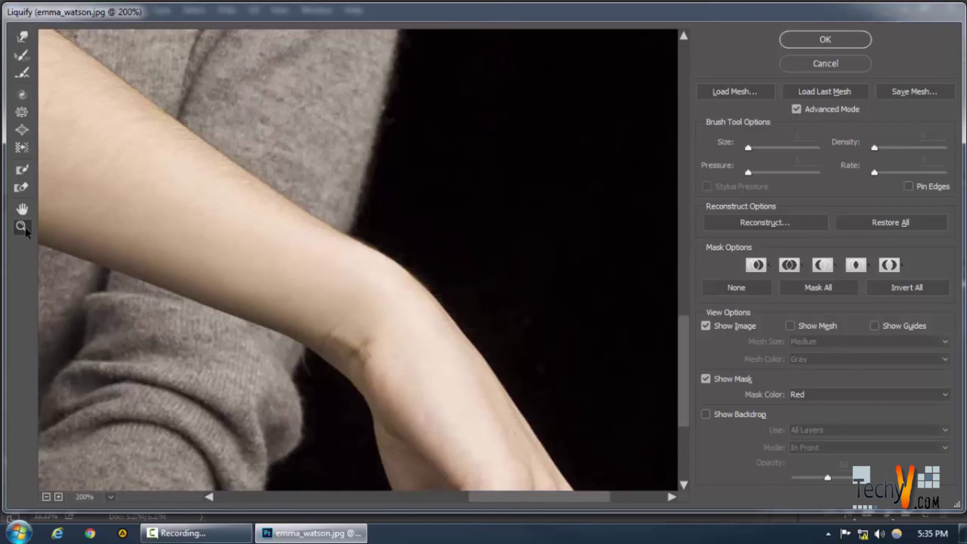
pyautogui.keyDown('alt'); pyautogui.click(392, 299); pyautogui.keyUp('alt')
pyautogui.keyDown('alt'); pyautogui.click(392, 298); pyautogui.keyUp('alt')
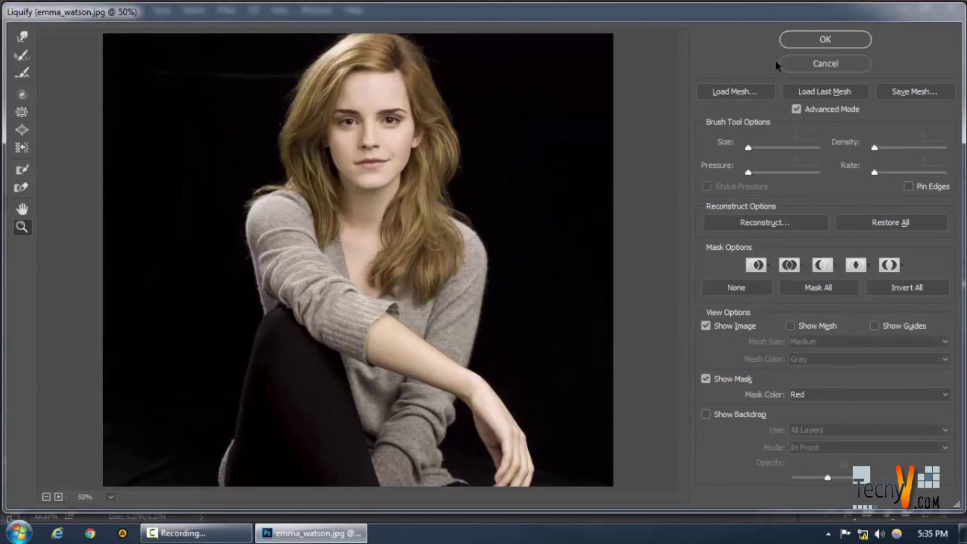
# Step: Commit the Liquify hair and wrist reshaping to Layer 0, then zoom in to inspect the result
pyautogui.click(787, 44)
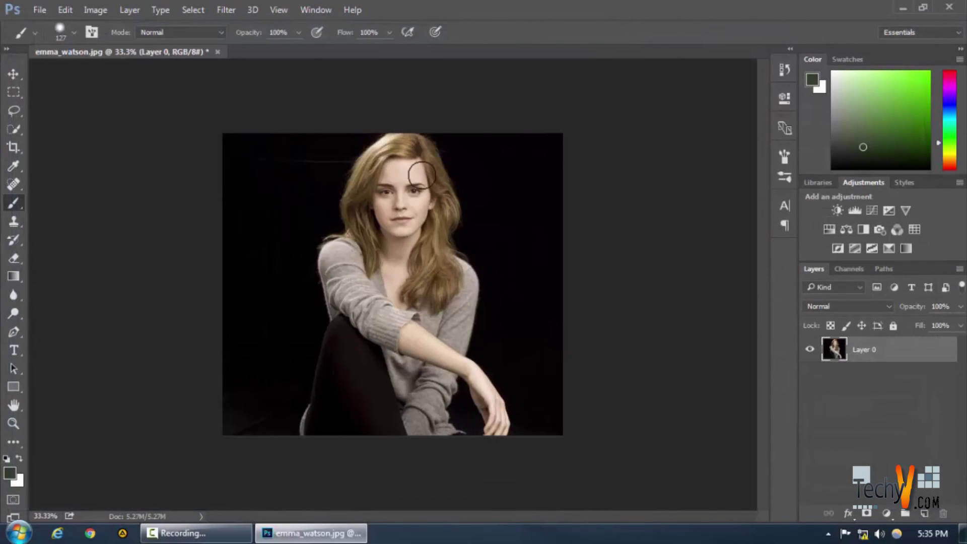
pyautogui.hotkey('ctrl', '+')
pyautogui.hotkey('ctrl', '+')
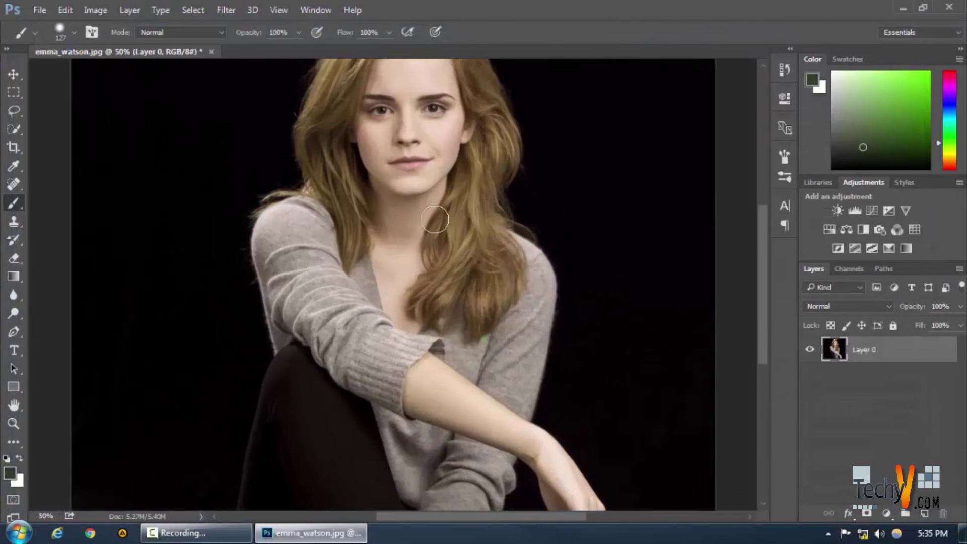
pyautogui.scroll(2, 431, 219)
pyautogui.scroll(1, 430, 218)
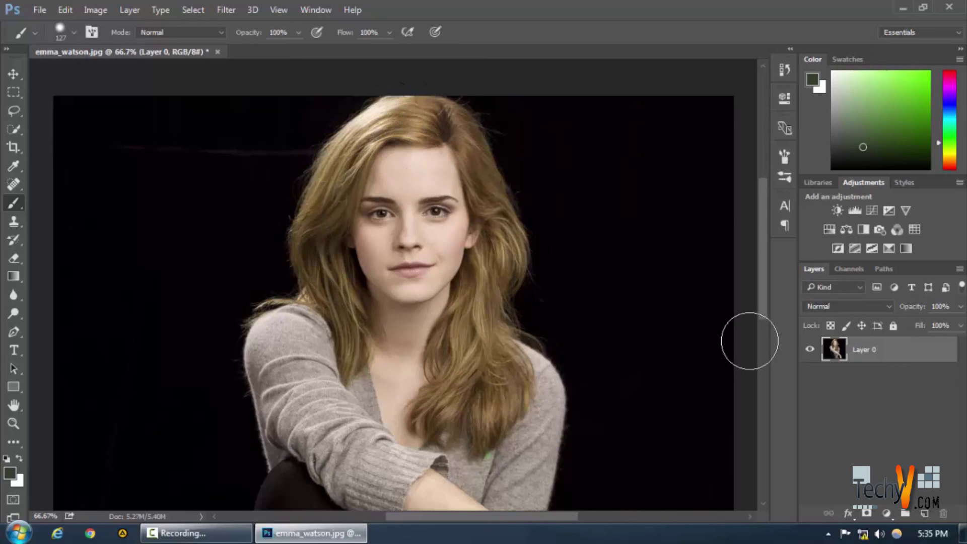
pyautogui.scroll(-5, 622, 356)
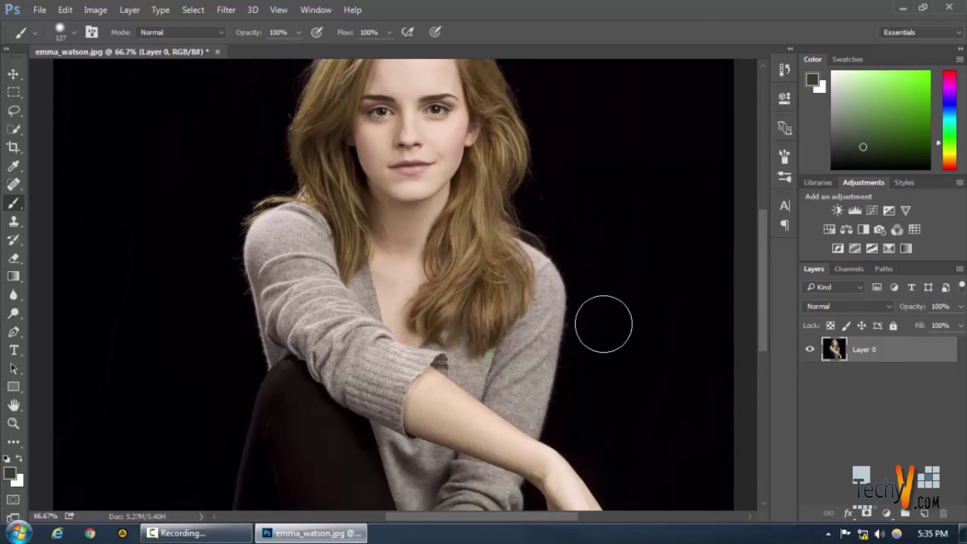
pyautogui.scroll(-2, 600, 325)
pyautogui.scroll(5, 597, 319)
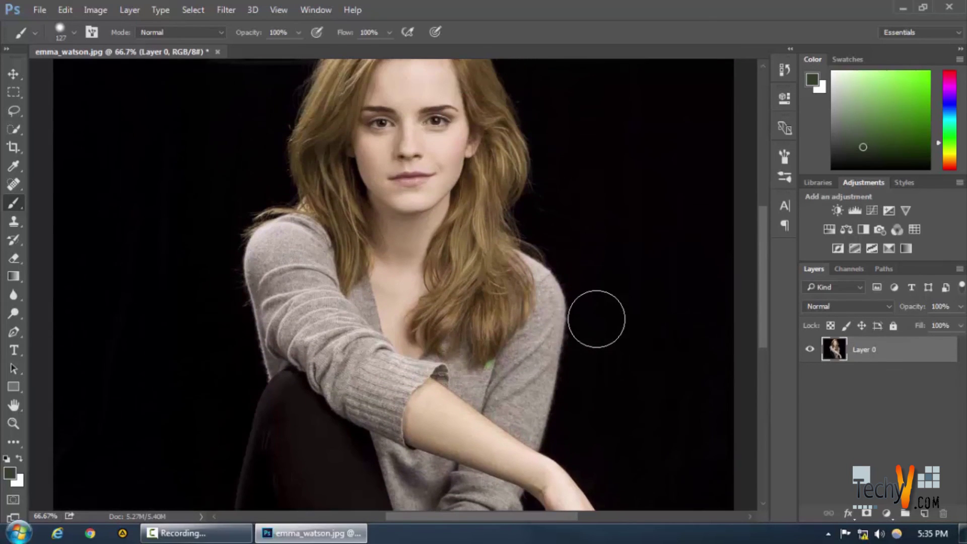
pyautogui.scroll(-3, 597, 320)
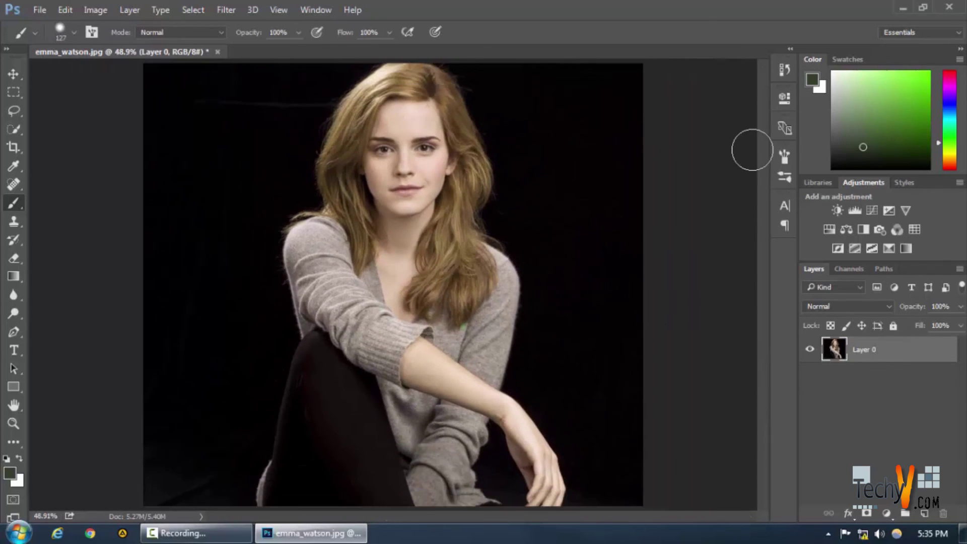